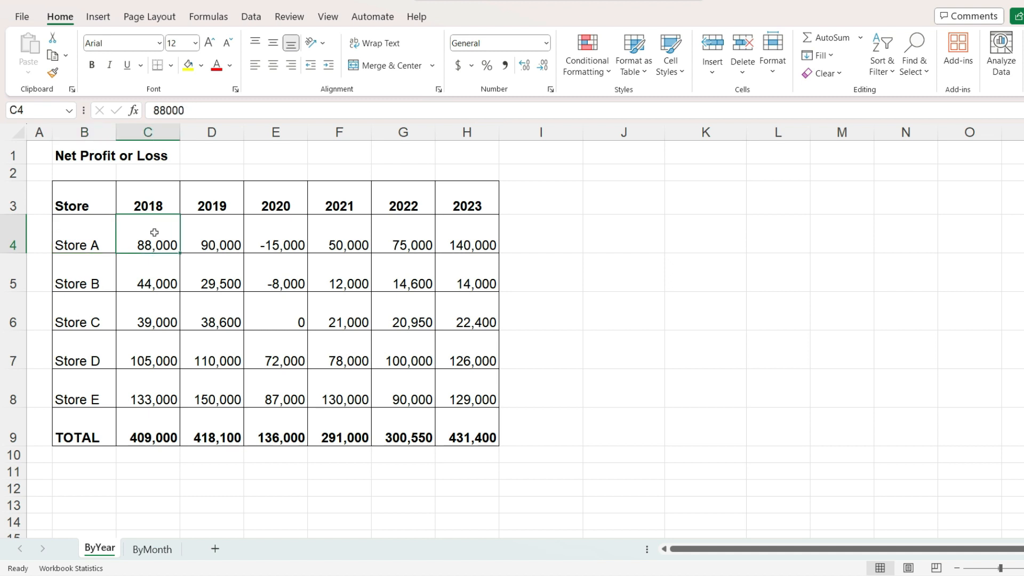
Step: Insert a line sparkline in cell I4 based on Store A's yearly figures in C4:H4
{"action": "left_click_drag", "start_coordinate": [169, 229], "coordinate": [449, 239]}
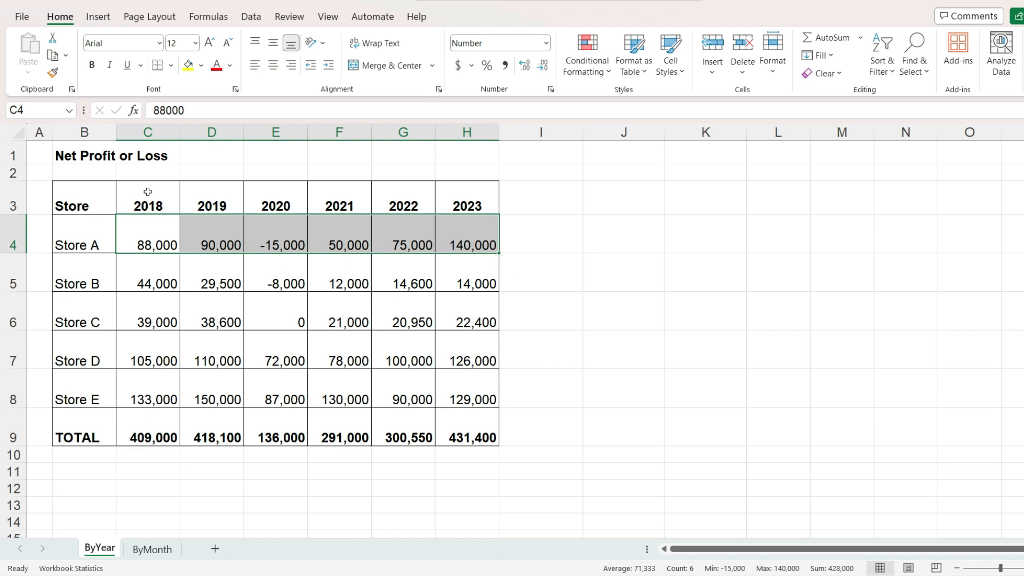
{"action": "left_click_drag", "start_coordinate": [140, 240], "coordinate": [448, 236]}
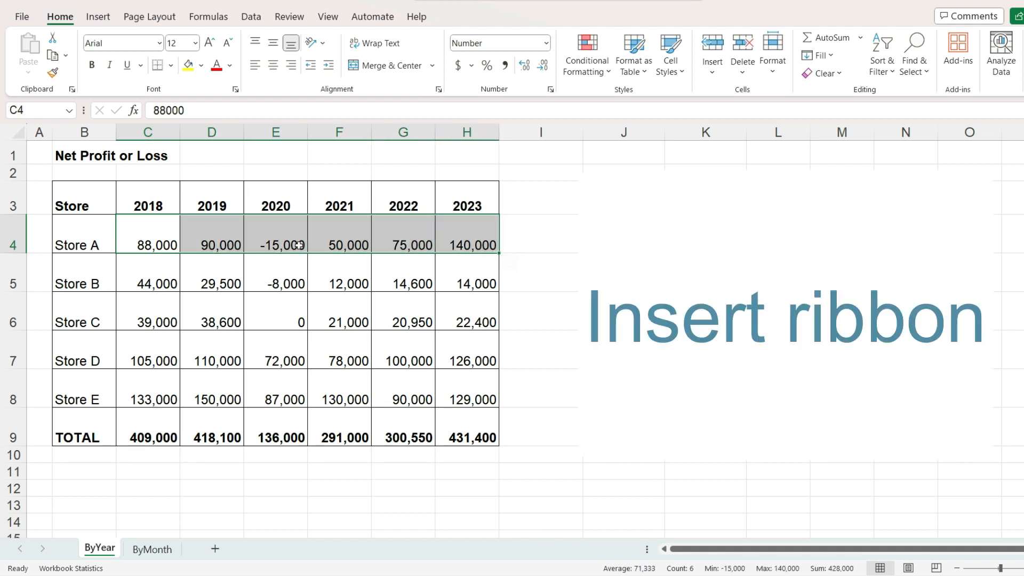
{"action": "left_click", "coordinate": [99, 18]}
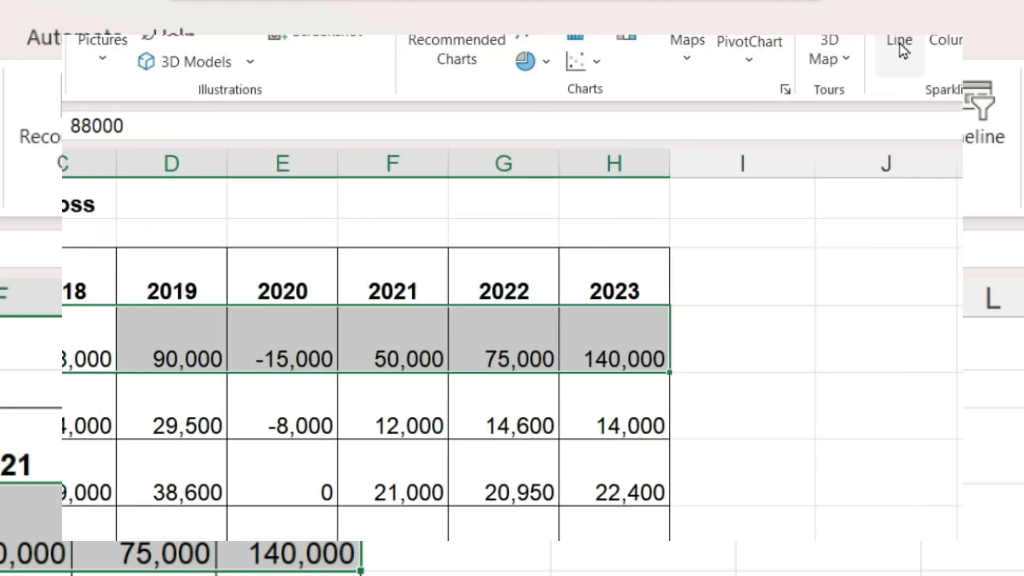
{"action": "left_click", "coordinate": [900, 56]}
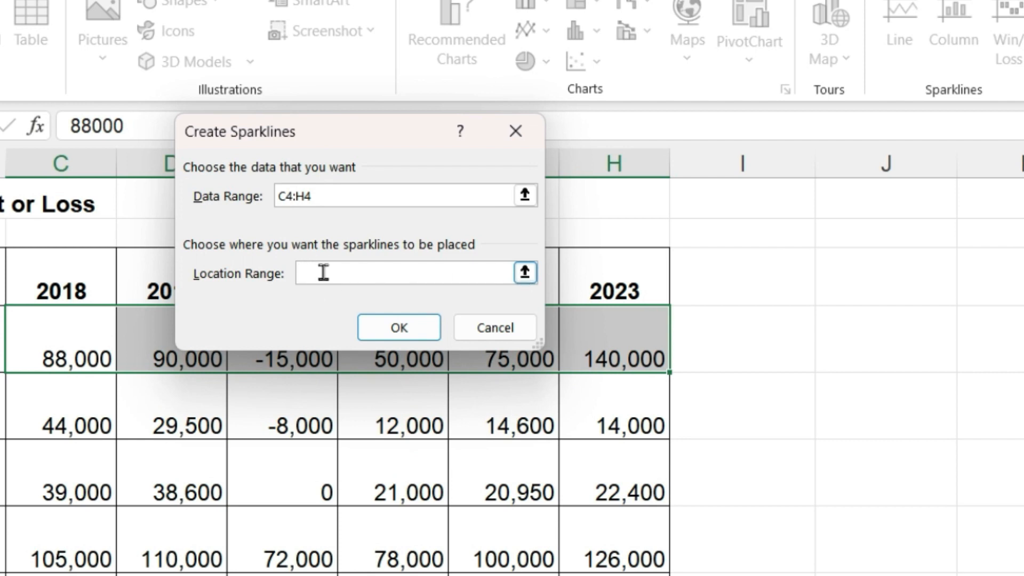
{"action": "left_click", "coordinate": [719, 329]}
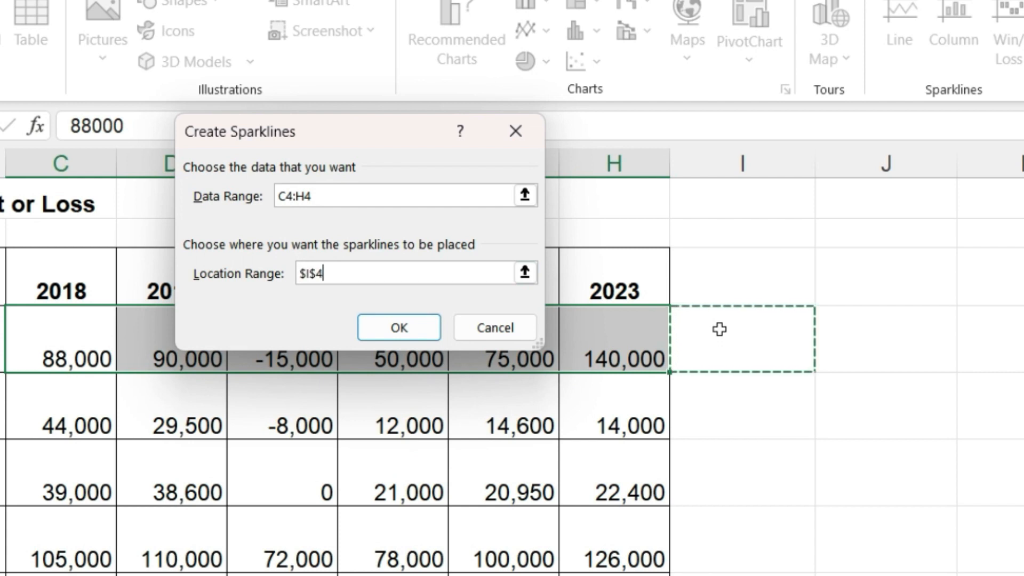
{"action": "left_click", "coordinate": [408, 334]}
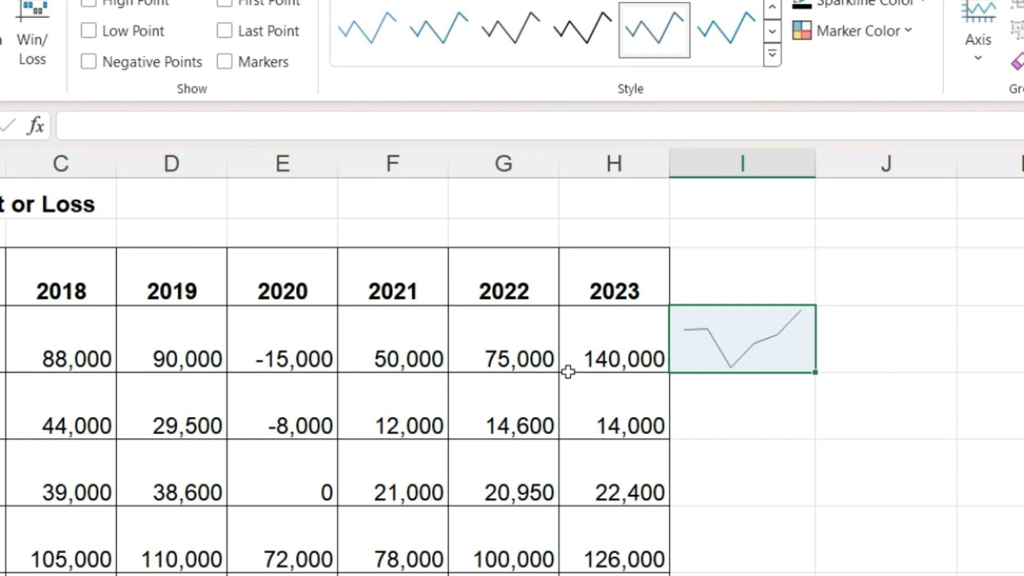
Step: Try entering the text "Store A" in sparkline cell I4
{"action": "left_click", "coordinate": [488, 414]}
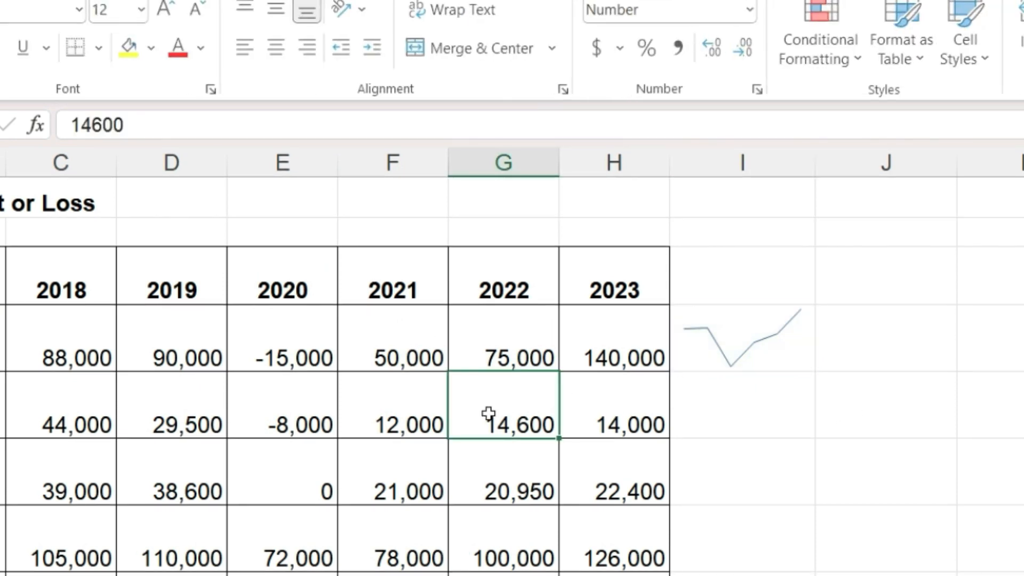
{"action": "left_click", "coordinate": [403, 353]}
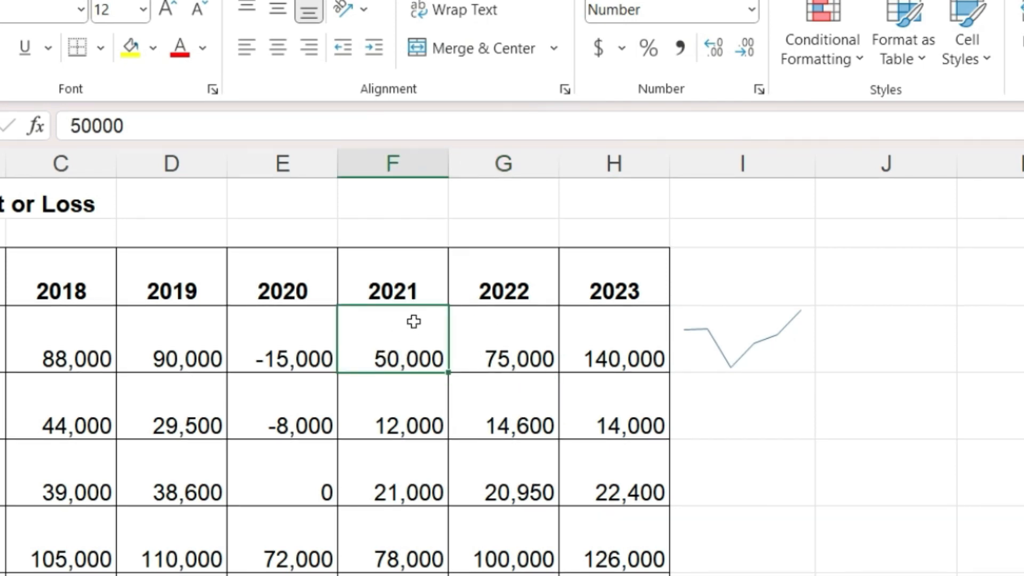
{"action": "left_click", "coordinate": [748, 333]}
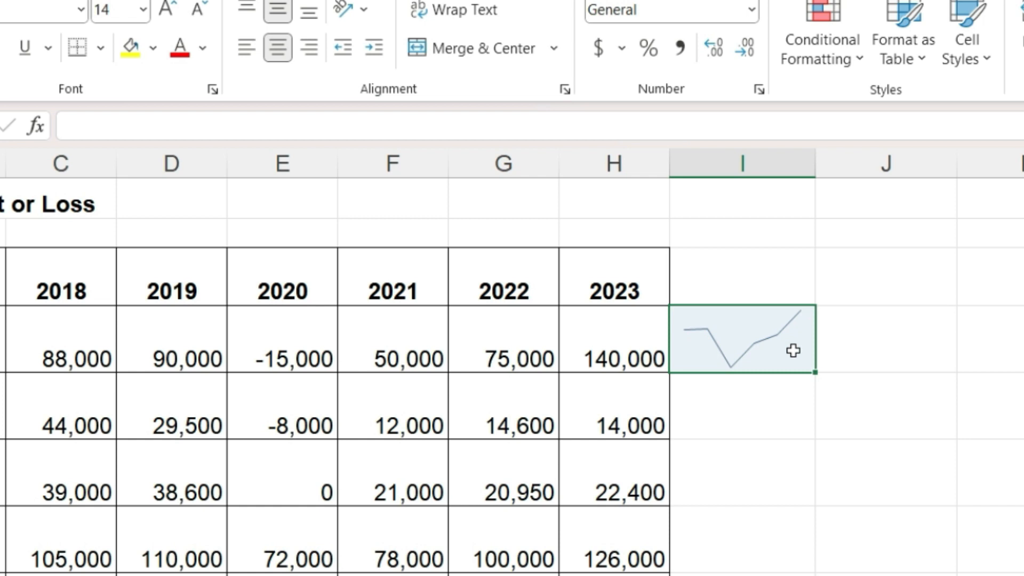
{"action": "type", "text": "Store A"}
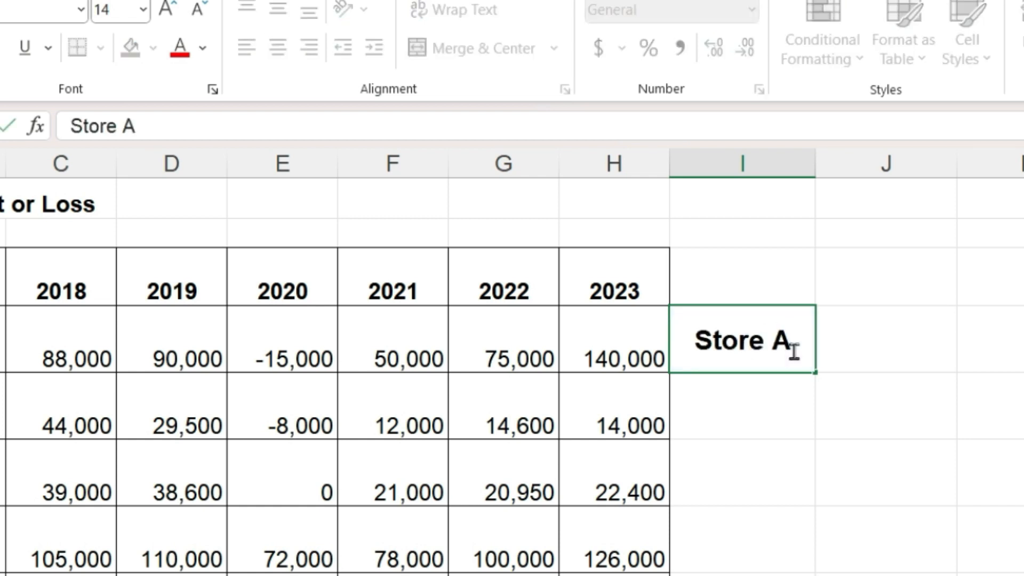
{"action": "key", "text": "Return"}
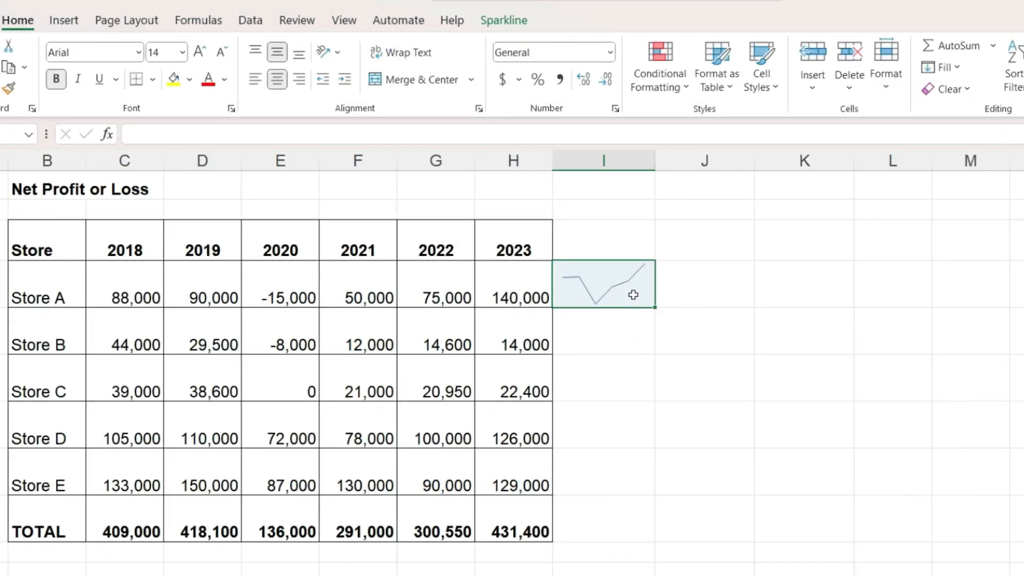
Step: Change the Store A sparkline's line color to a light blue theme shade
{"action": "left_click", "coordinate": [504, 21]}
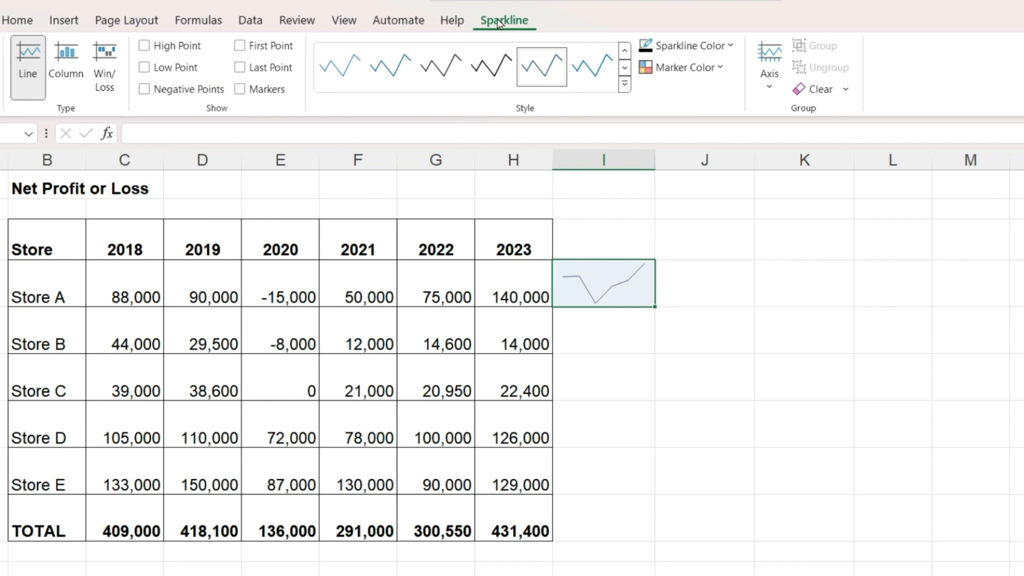
{"action": "left_click", "coordinate": [732, 47]}
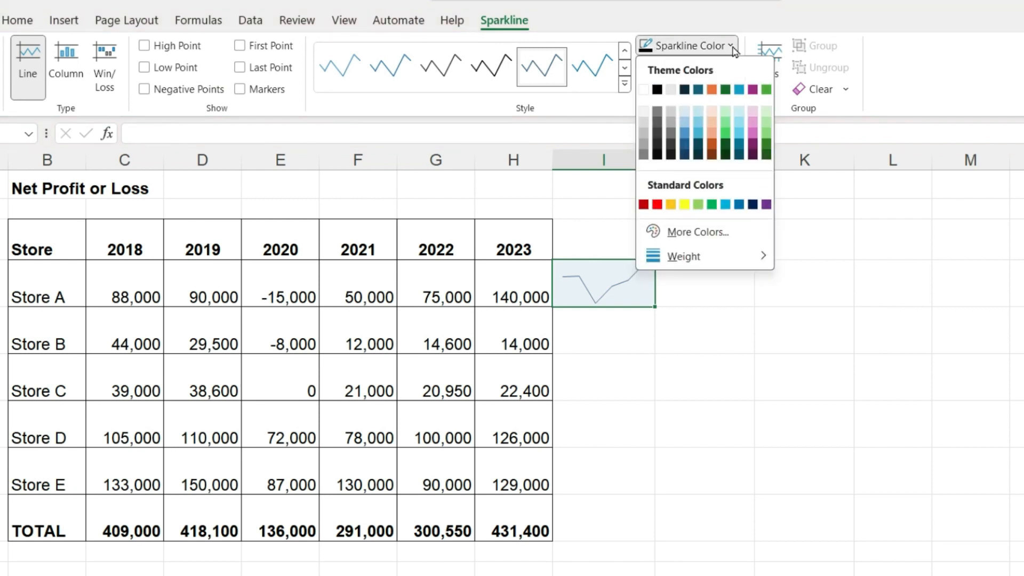
{"action": "left_click", "coordinate": [739, 113]}
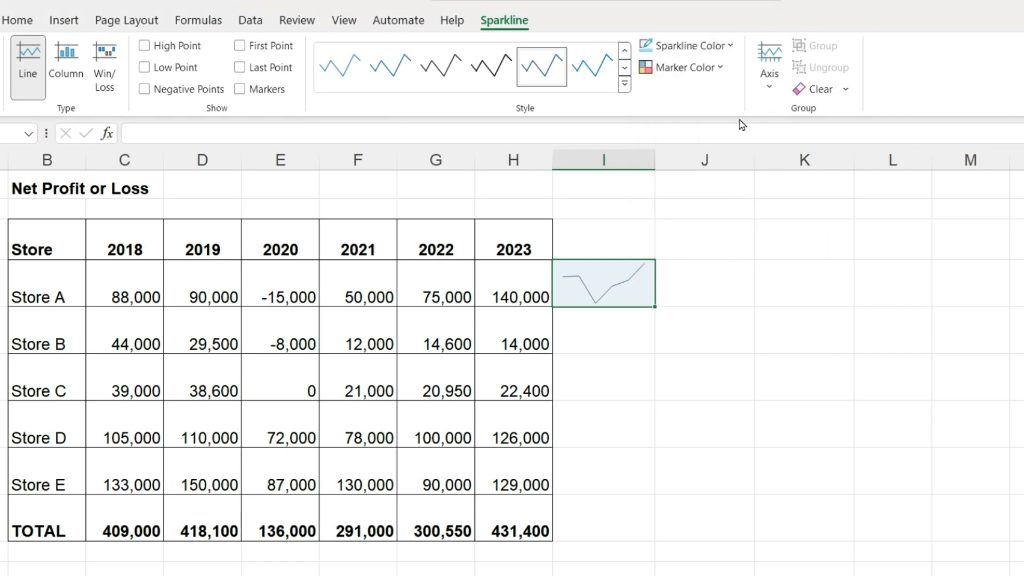
Step: Set the Store A sparkline's line weight to 3 pt and widen column I
{"action": "left_click", "coordinate": [730, 47]}
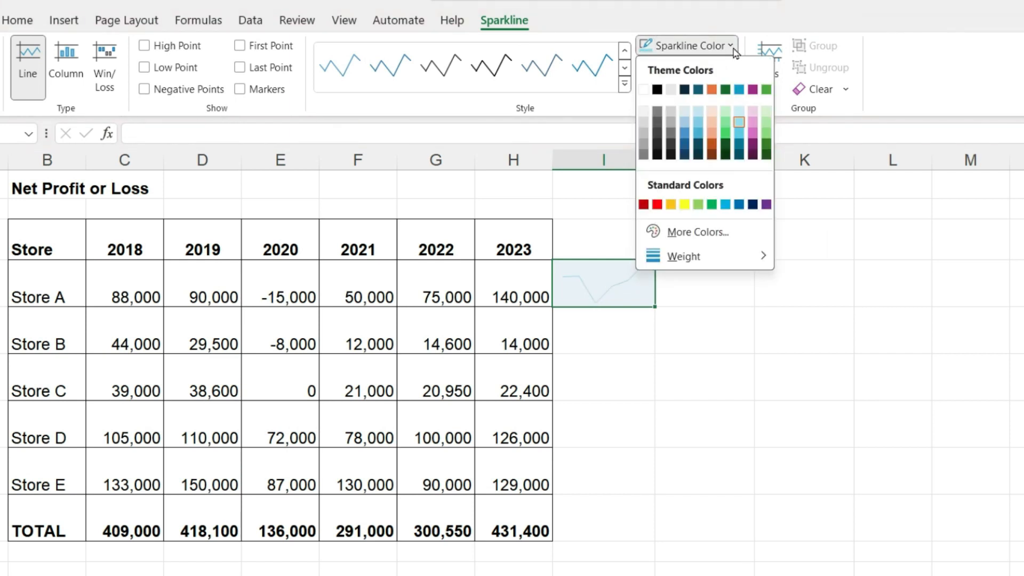
{"action": "mouse_move", "coordinate": [749, 257]}
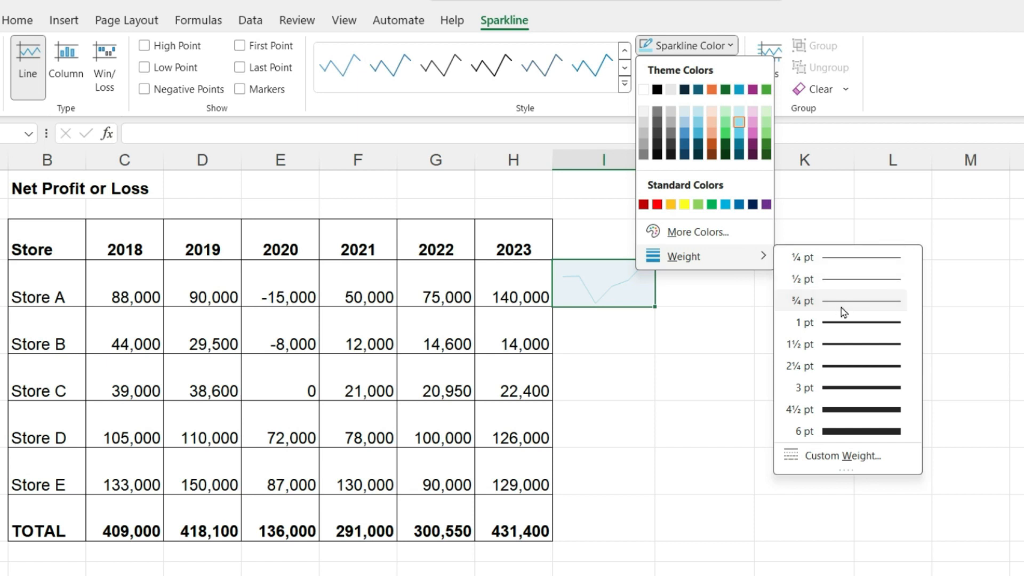
{"action": "left_click", "coordinate": [840, 387]}
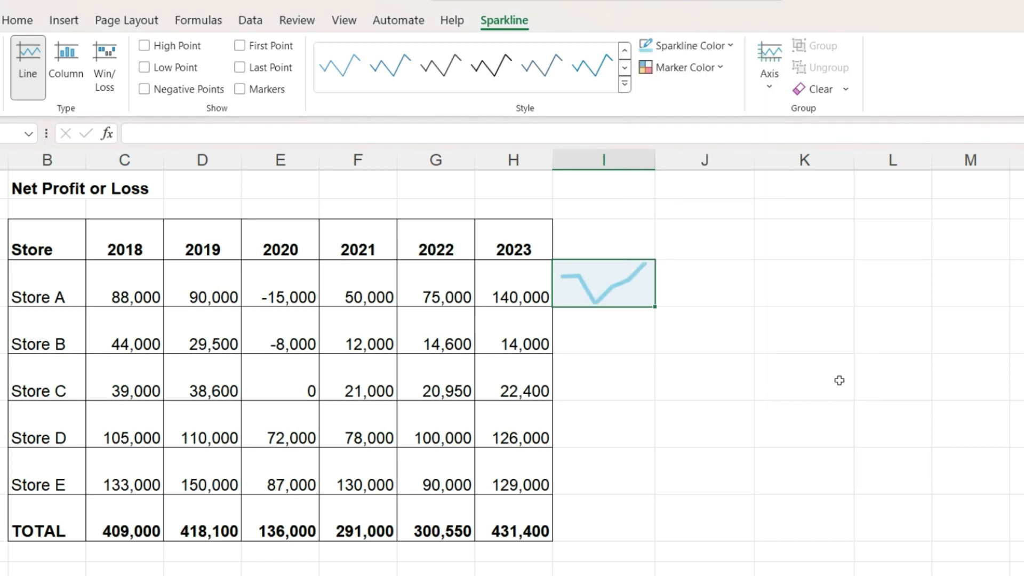
{"action": "left_click_drag", "start_coordinate": [658, 161], "coordinate": [725, 160]}
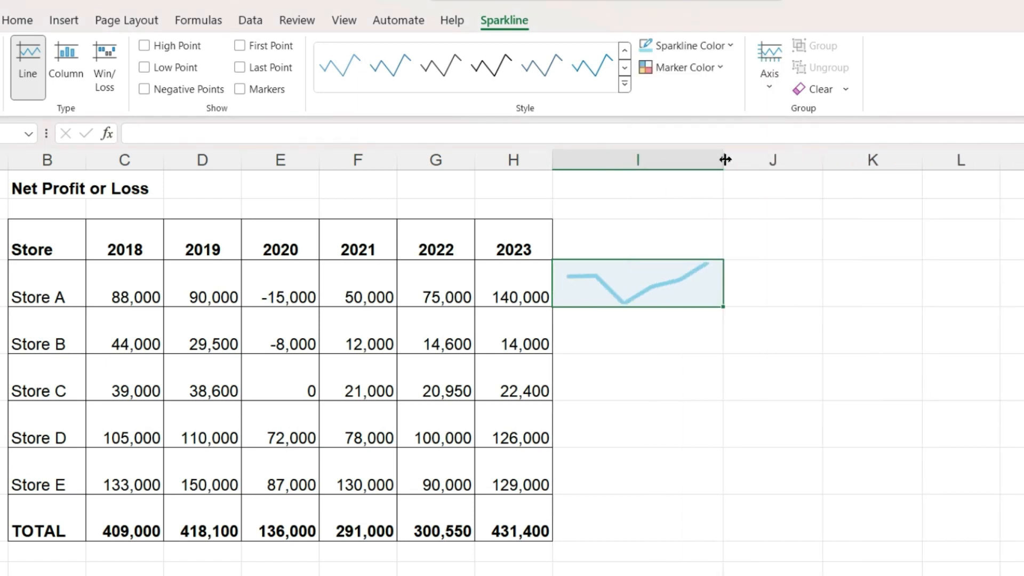
Step: Add dark blue markers to all data points of the Store A sparkline
{"action": "left_click", "coordinate": [721, 68]}
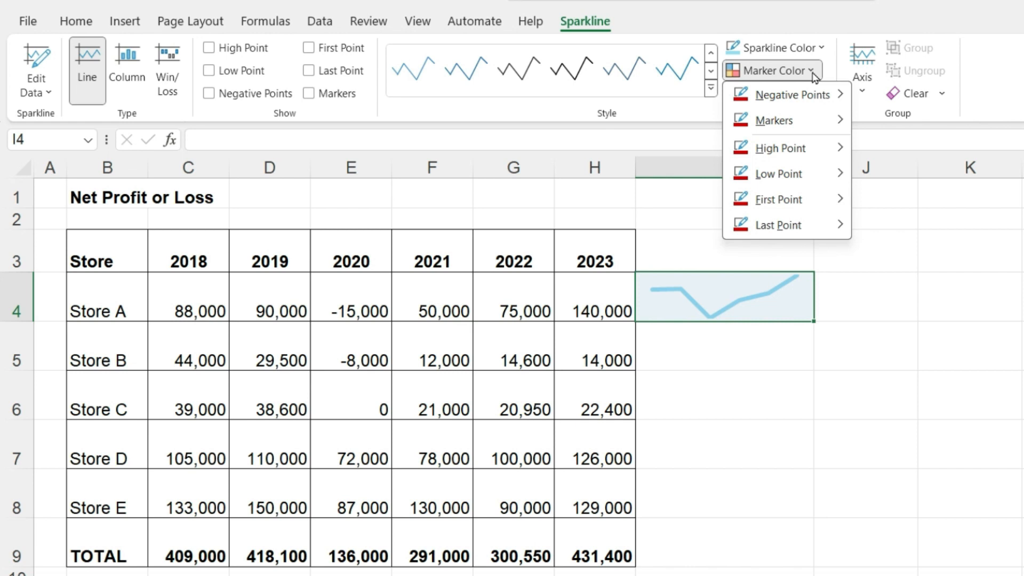
{"action": "mouse_move", "coordinate": [805, 130]}
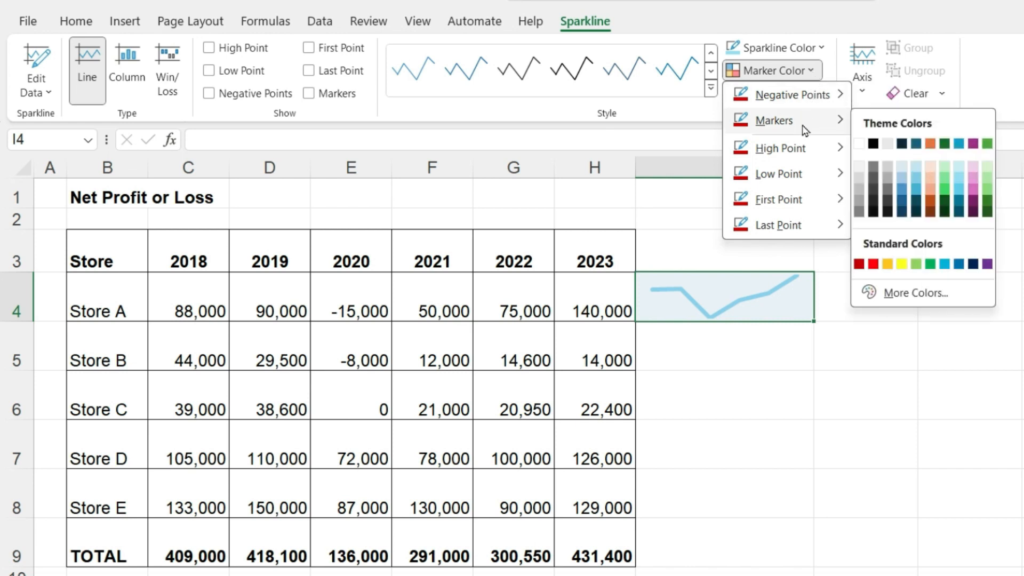
{"action": "left_click", "coordinate": [811, 72]}
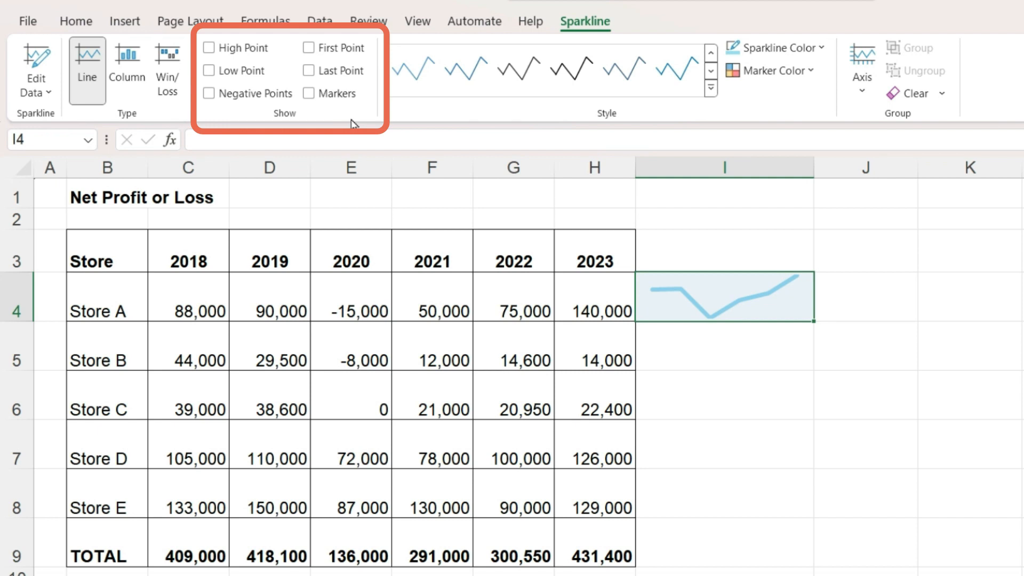
{"action": "left_click", "coordinate": [808, 72]}
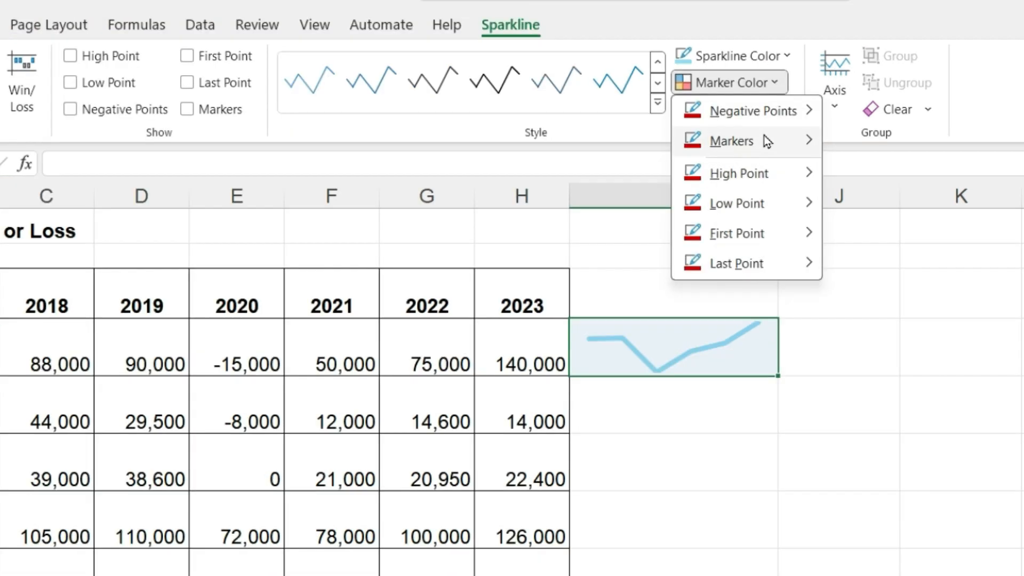
{"action": "mouse_move", "coordinate": [805, 121]}
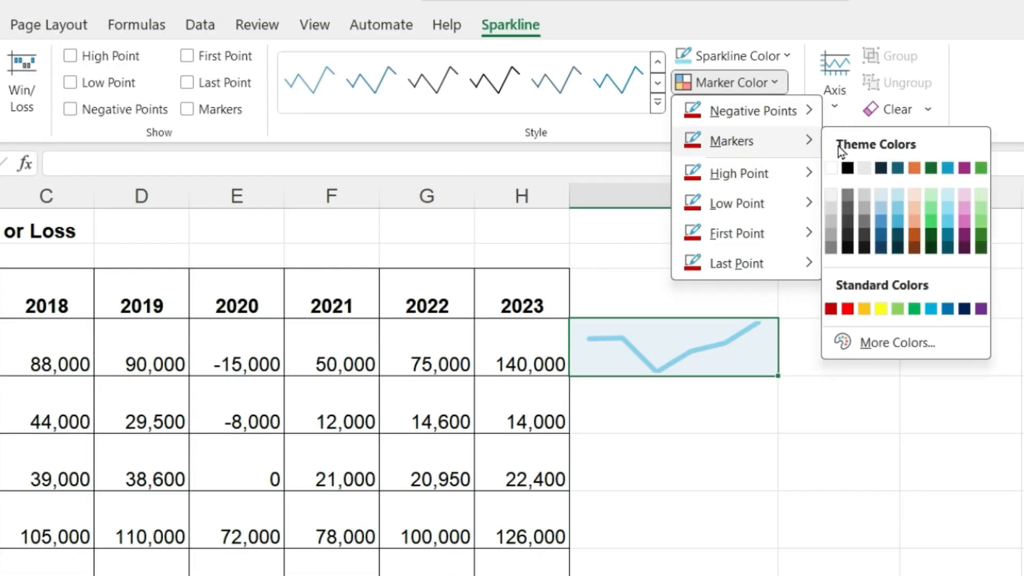
{"action": "left_click", "coordinate": [948, 236]}
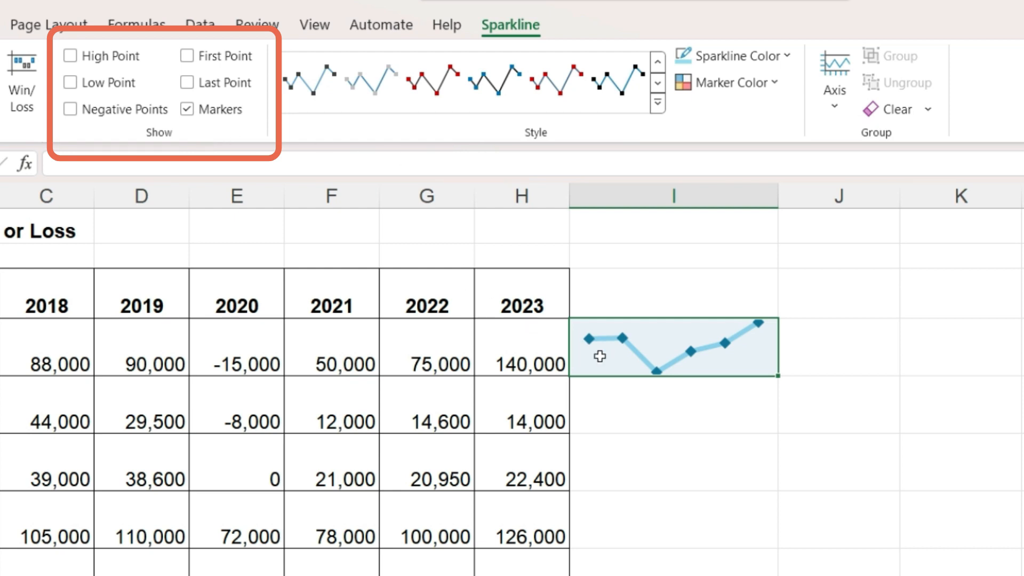
Step: Hide the general markers on the sparkline in I4 and mark only its negative points
{"action": "left_click", "coordinate": [187, 110]}
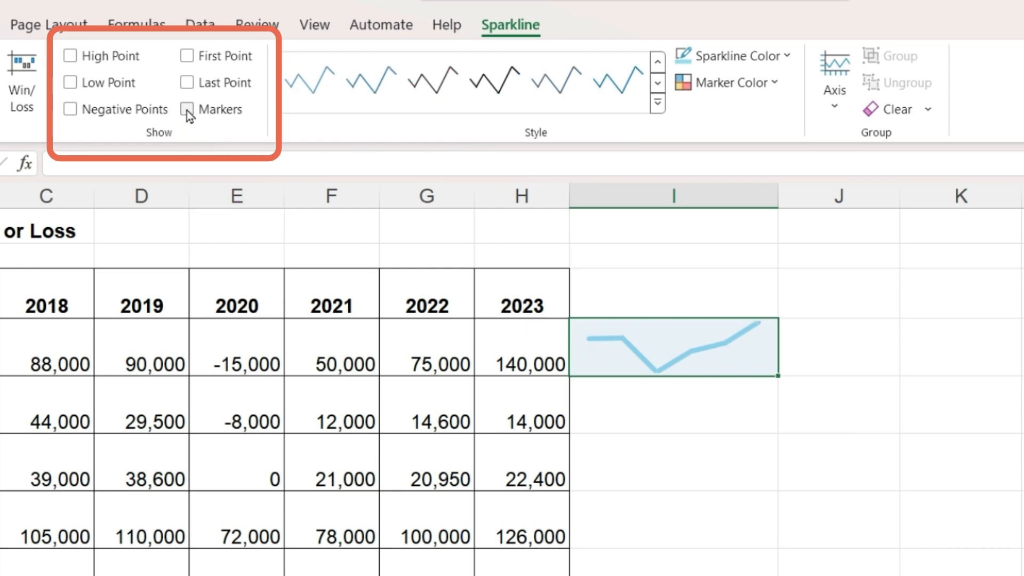
{"action": "left_click", "coordinate": [70, 111]}
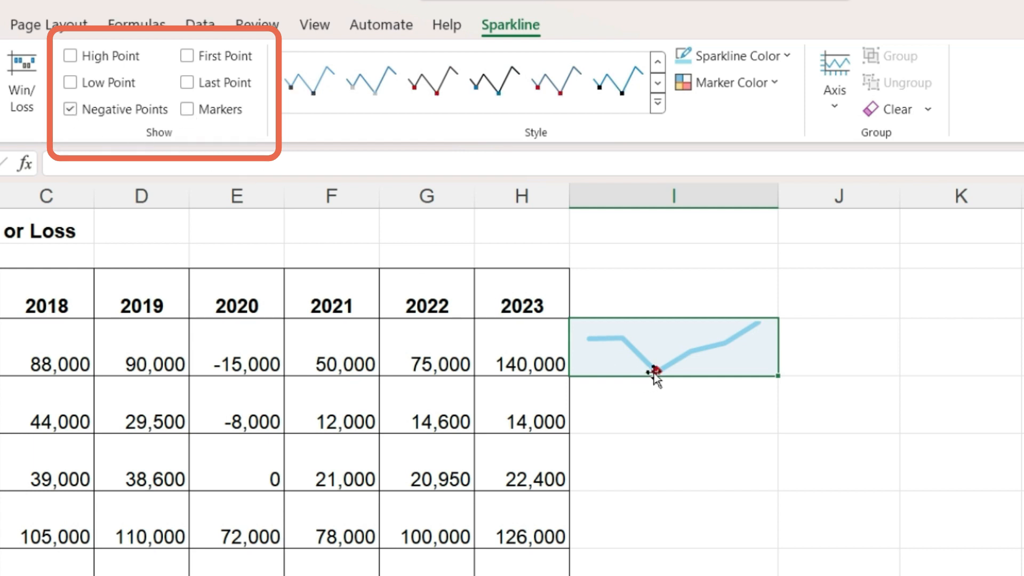
{"action": "left_click", "coordinate": [253, 352]}
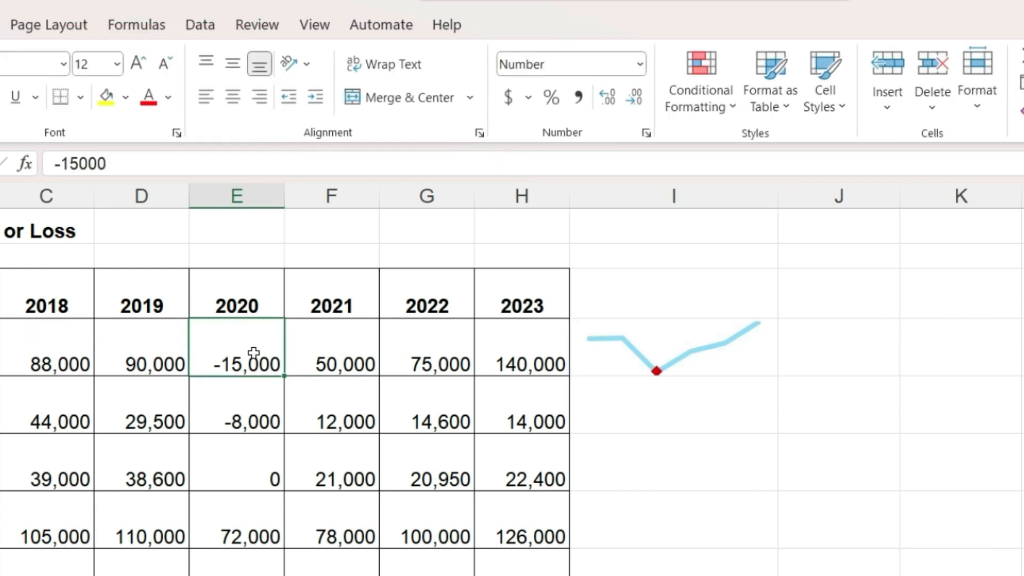
{"action": "left_click", "coordinate": [680, 348]}
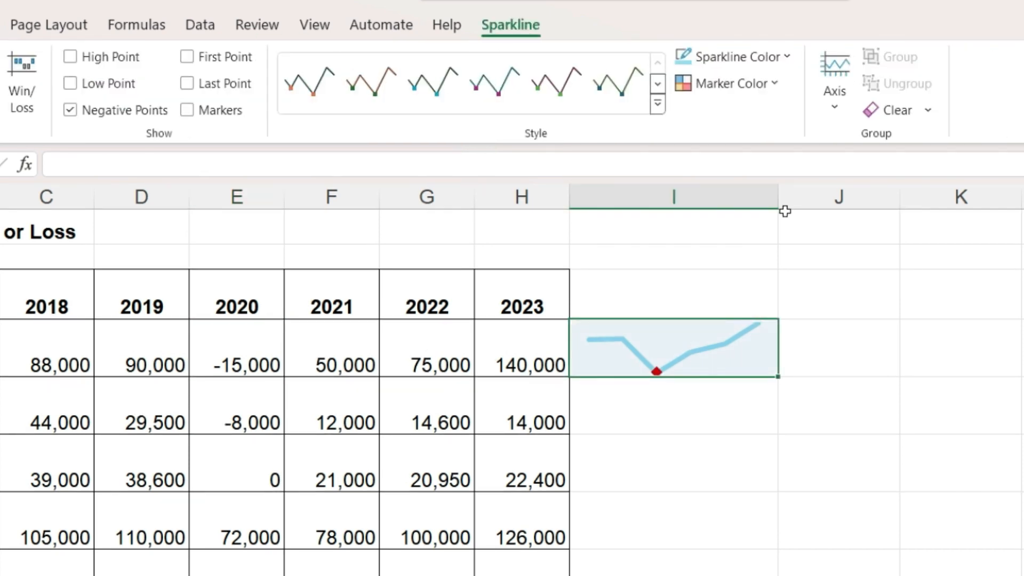
Step: Change the negative point marker color of the sparkline in I4 to black
{"action": "left_click", "coordinate": [773, 85]}
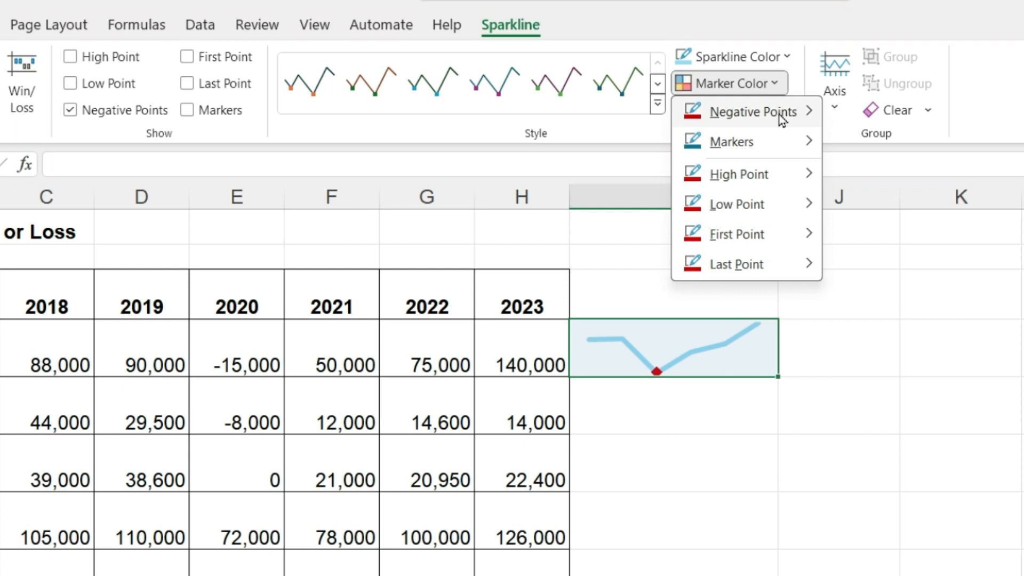
{"action": "mouse_move", "coordinate": [779, 114]}
{"action": "left_click", "coordinate": [847, 140]}
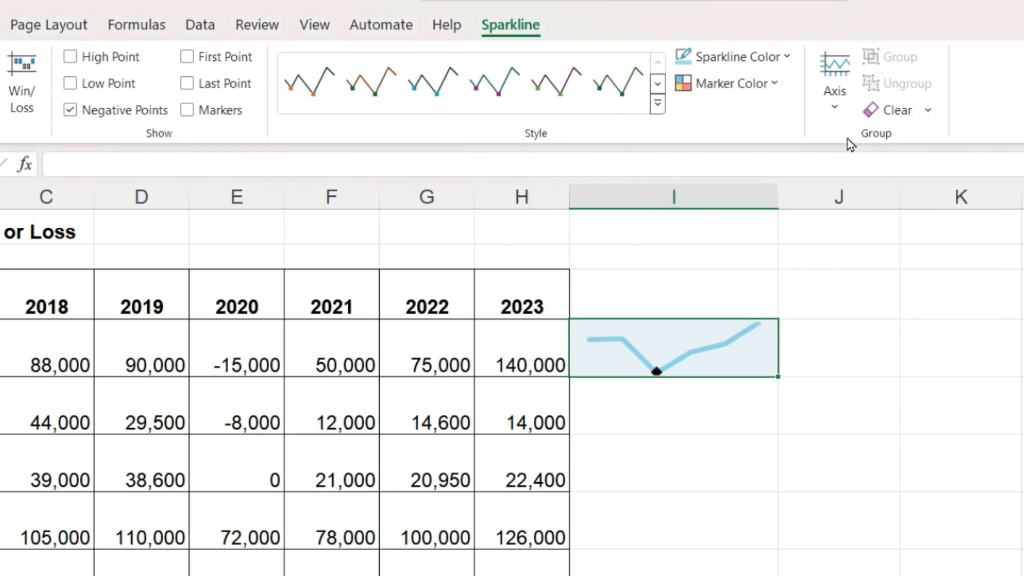
Step: Replace the negative point marker on the sparkline in I4 with first and last point markers
{"action": "left_click", "coordinate": [69, 110]}
{"action": "left_click", "coordinate": [187, 56]}
{"action": "left_click", "coordinate": [187, 86]}
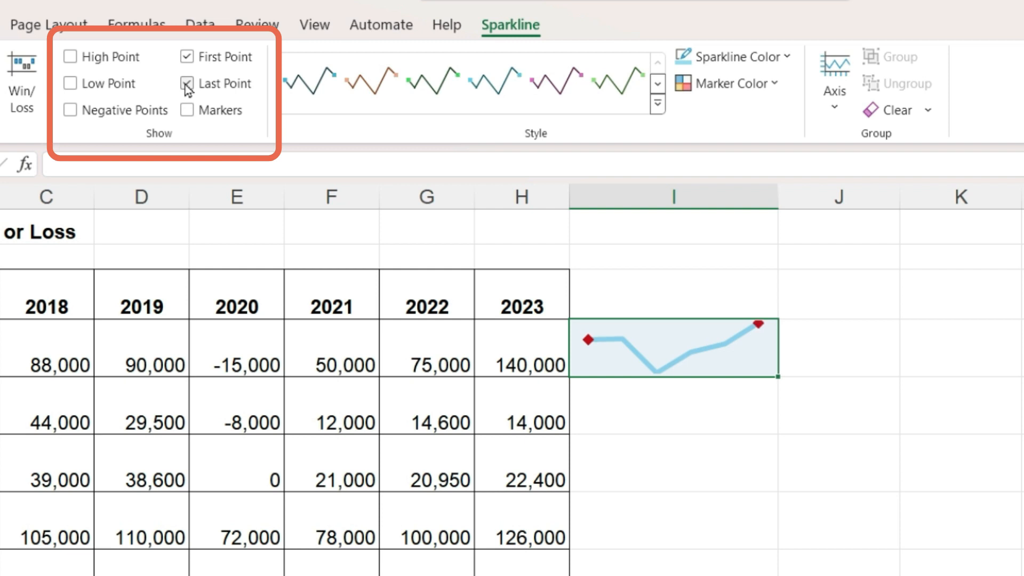
Step: Turn off the first and last point markers and mark the high and low points of the sparkline in I4
{"action": "left_click", "coordinate": [188, 83]}
{"action": "left_click", "coordinate": [187, 56]}
{"action": "left_click", "coordinate": [70, 56]}
{"action": "left_click", "coordinate": [71, 83]}
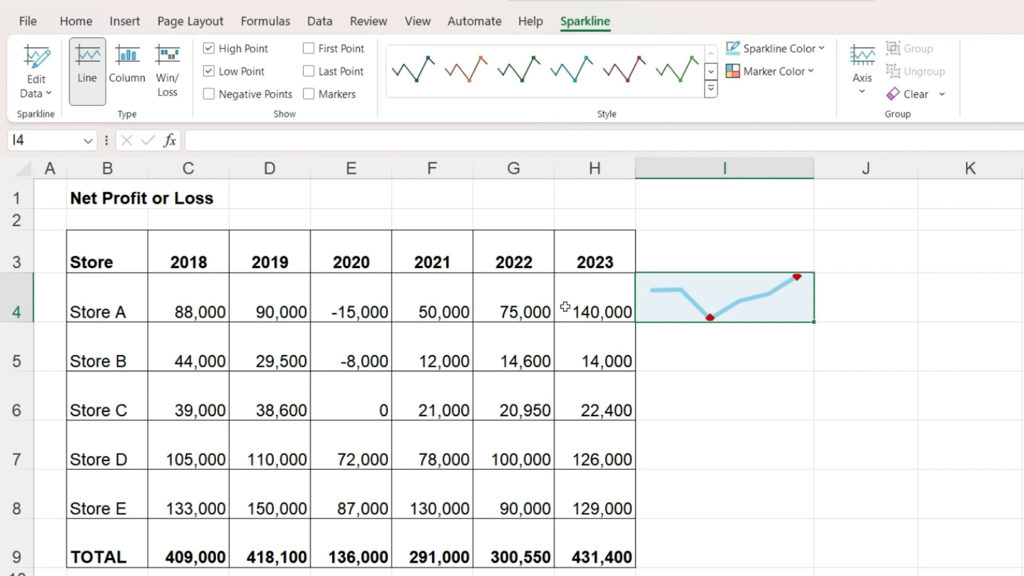
Step: Make row 4 slightly taller than the other store rows and fill the sparkline from I4 down through I9
{"action": "left_click_drag", "start_coordinate": [13, 324], "coordinate": [14, 404]}
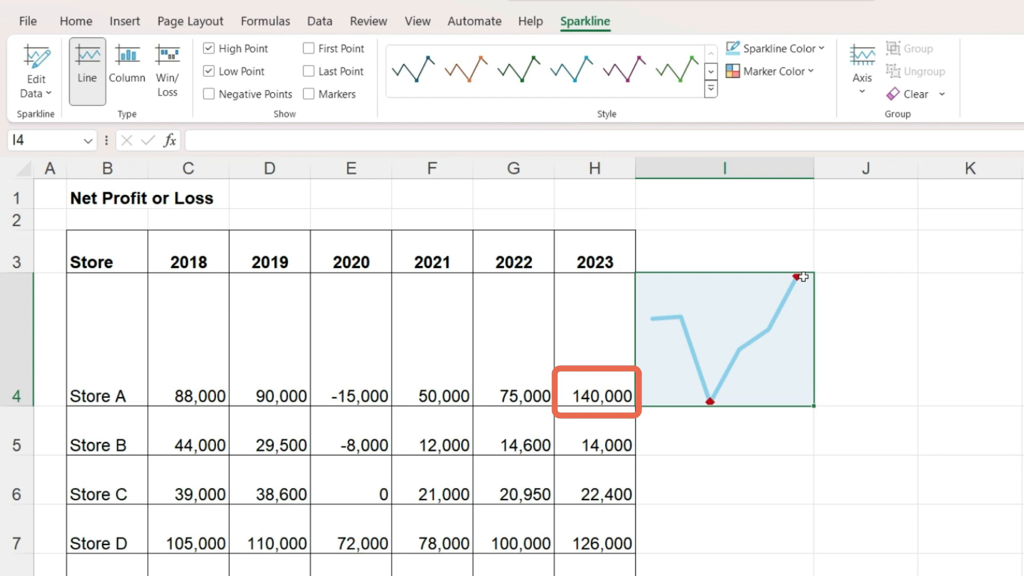
{"action": "left_click_drag", "start_coordinate": [26, 405], "coordinate": [49, 339]}
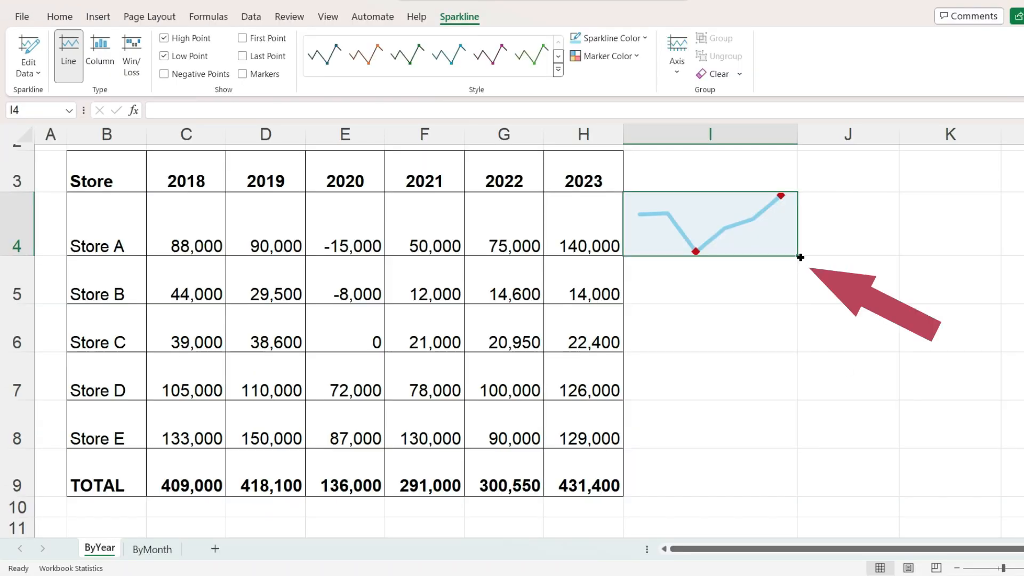
{"action": "left_click_drag", "start_coordinate": [797, 255], "coordinate": [786, 485]}
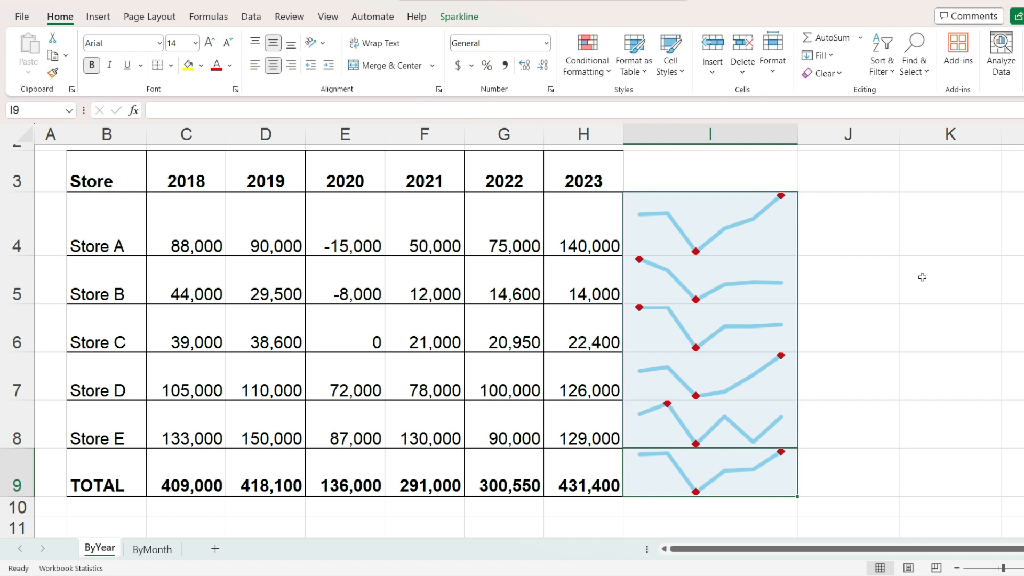
Step: Change the line color of the grouped sparklines in I4:I9 to light orange
{"action": "left_click", "coordinate": [431, 282]}
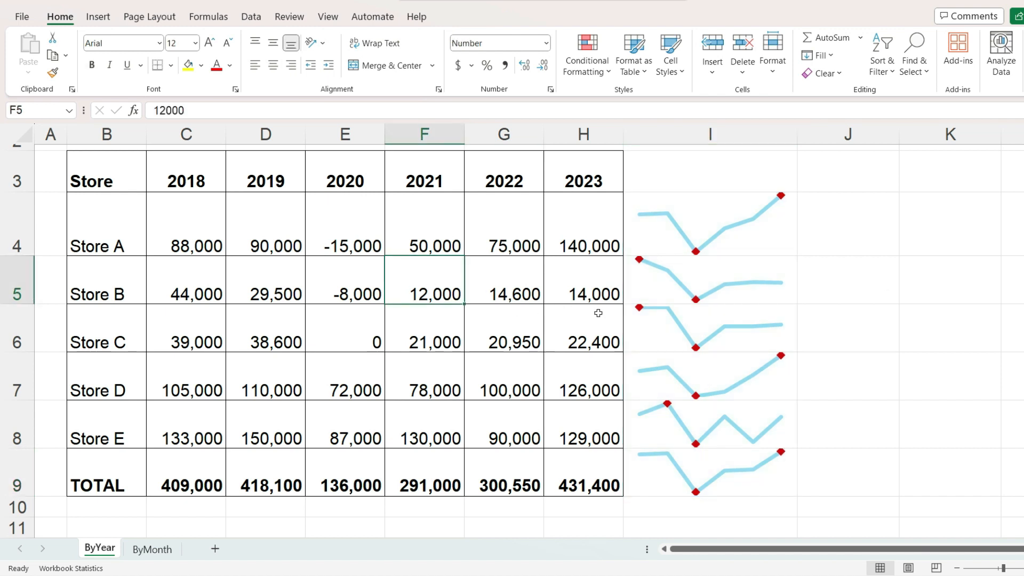
{"action": "left_click", "coordinate": [747, 287]}
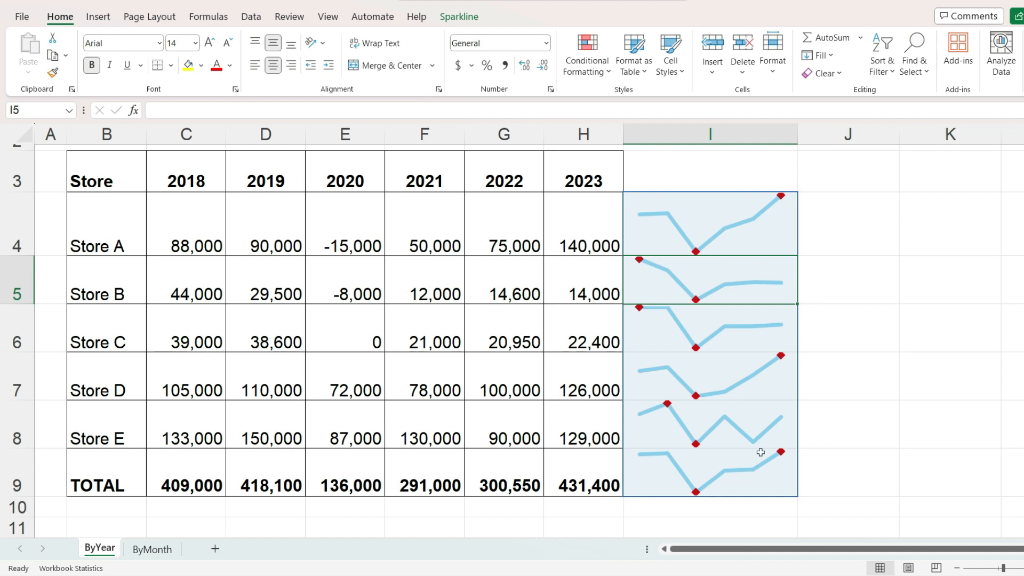
{"action": "left_click", "coordinate": [644, 38]}
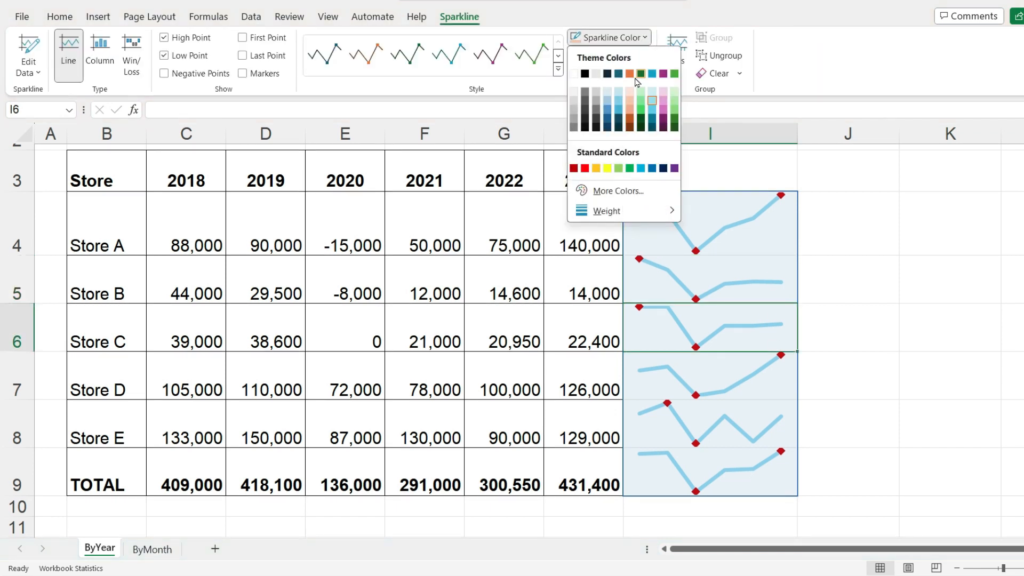
{"action": "left_click", "coordinate": [630, 101]}
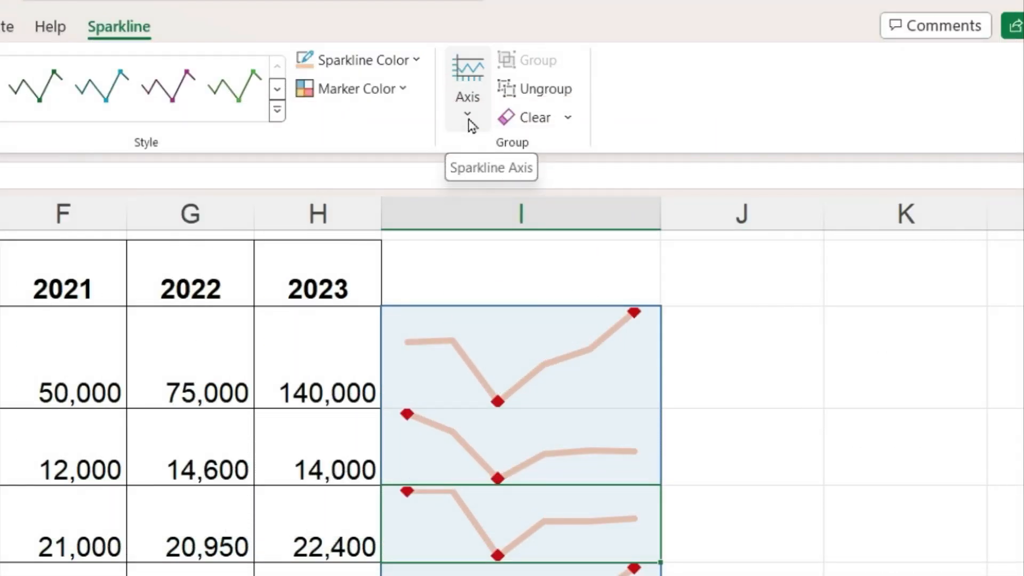
Step: Show the horizontal axis on the sparklines in I4:I9 and compare it with the 2020 values in E4, E6 and E7
{"action": "left_click", "coordinate": [471, 126]}
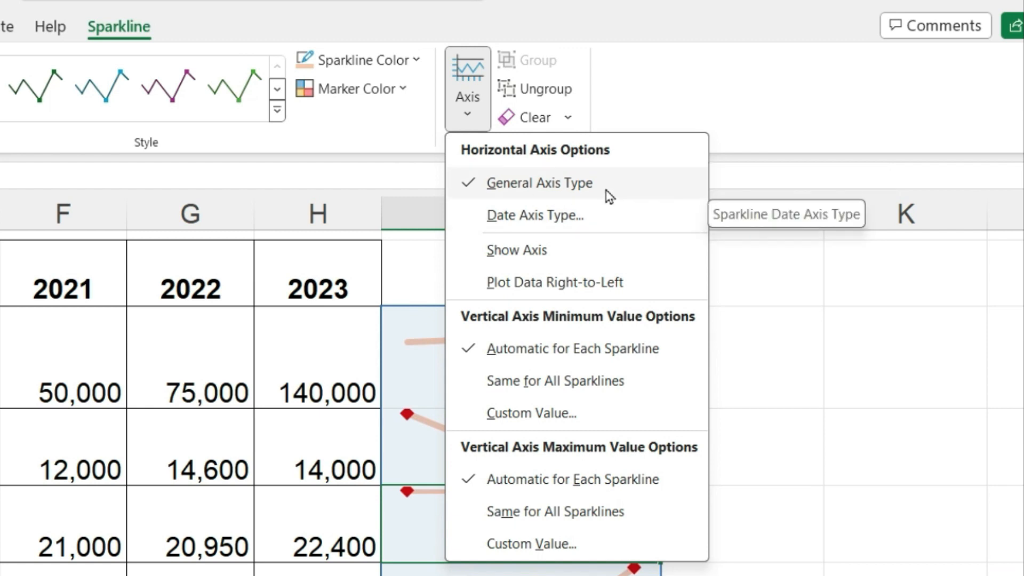
{"action": "left_click", "coordinate": [580, 252]}
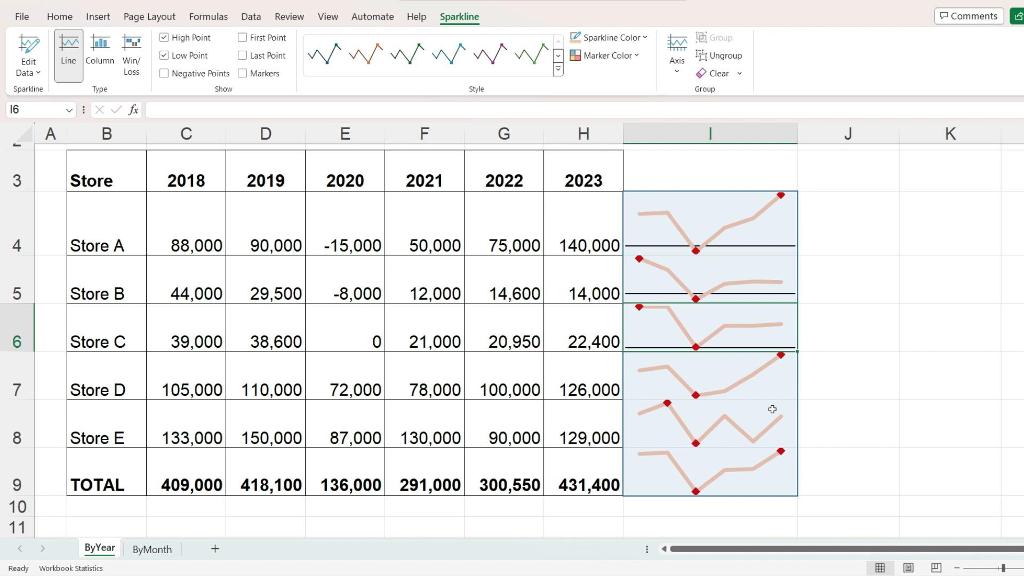
{"action": "left_click", "coordinate": [651, 241]}
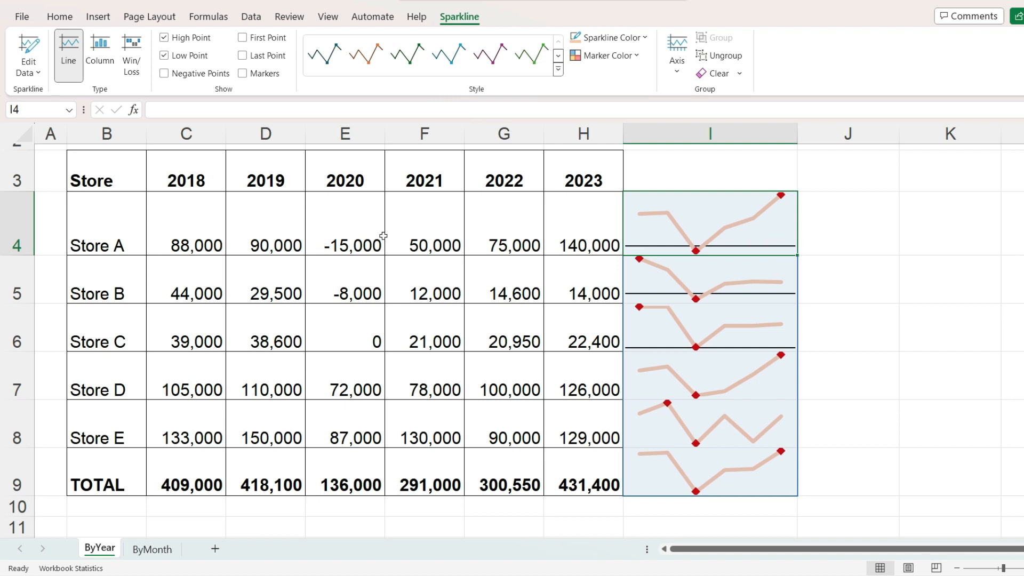
{"action": "left_click", "coordinate": [343, 223]}
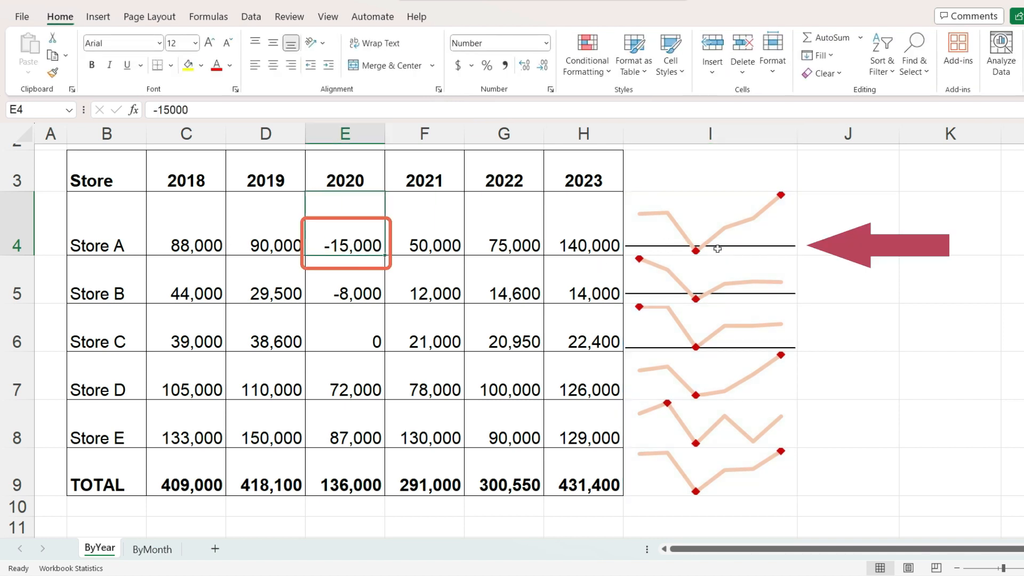
{"action": "left_click", "coordinate": [337, 328]}
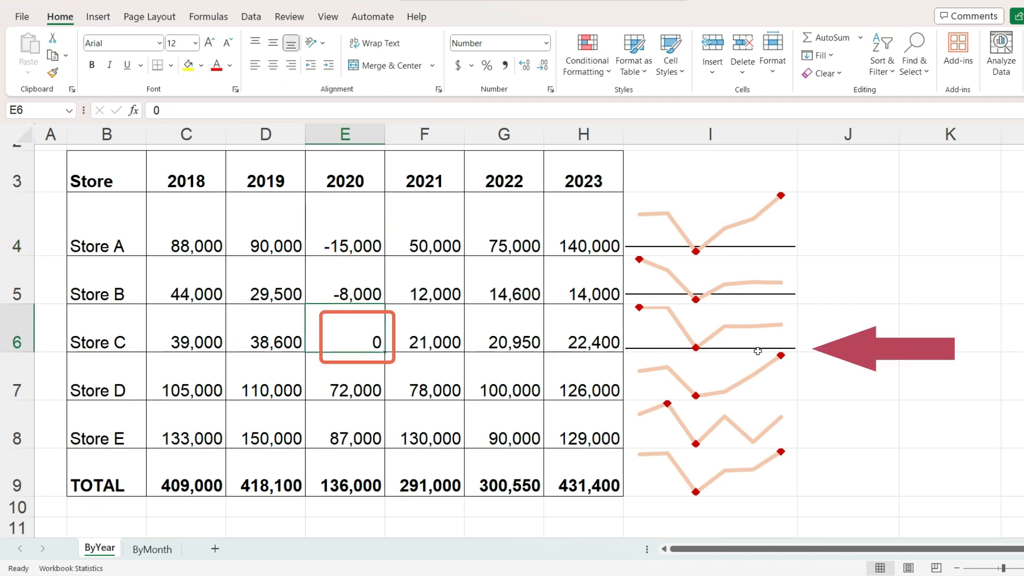
{"action": "left_click", "coordinate": [351, 380]}
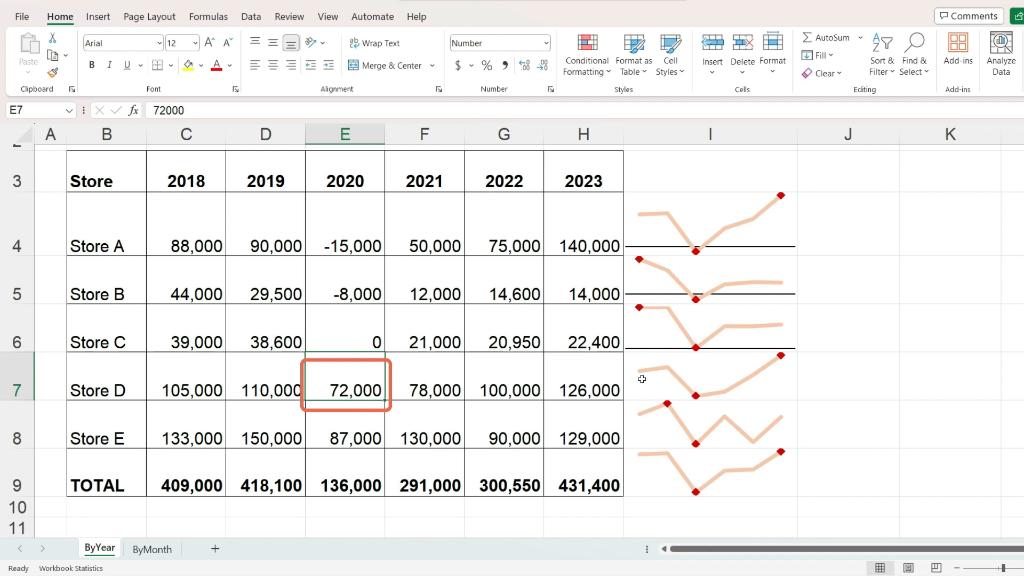
{"action": "left_click", "coordinate": [833, 370]}
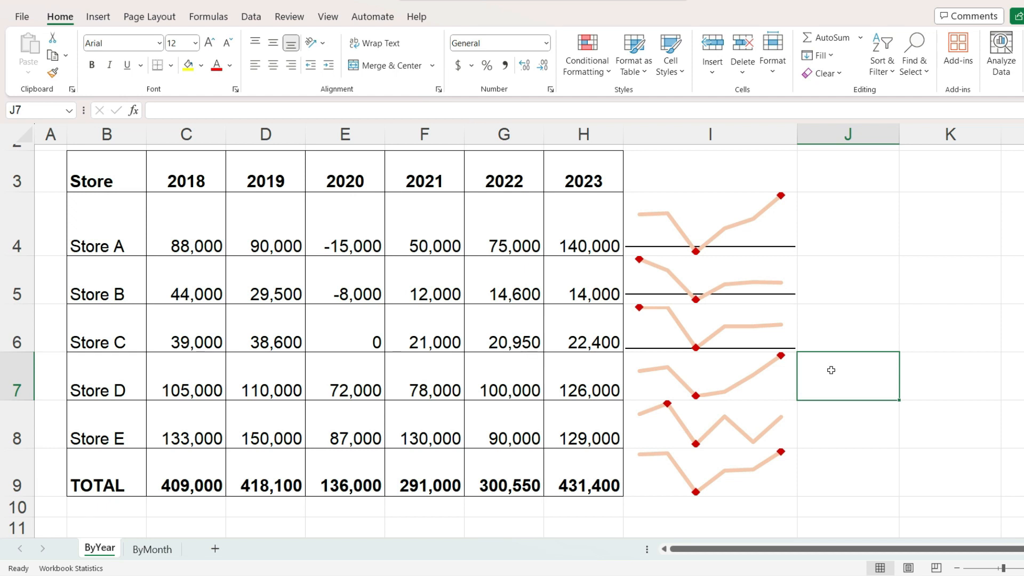
Step: Try plotting the data of the grouped sparklines right-to-left, and restore the left-to-right order
{"action": "left_click", "coordinate": [673, 204]}
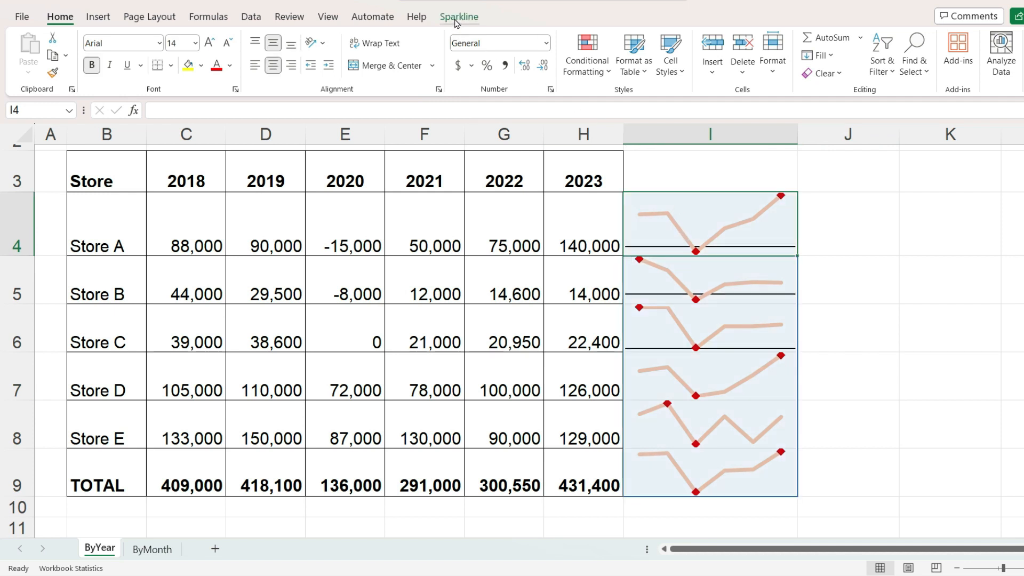
{"action": "left_click", "coordinate": [457, 19]}
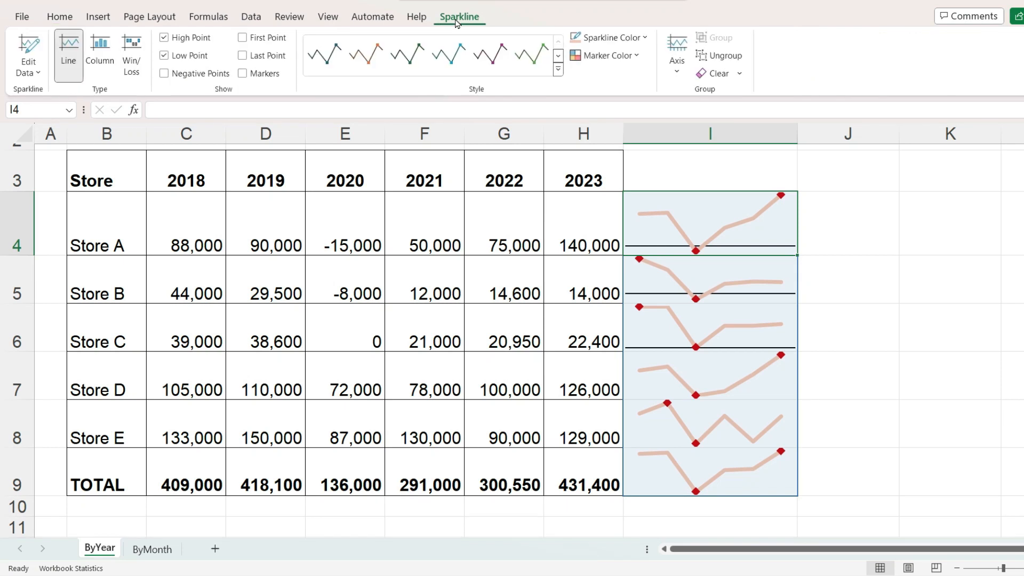
{"action": "left_click", "coordinate": [676, 73]}
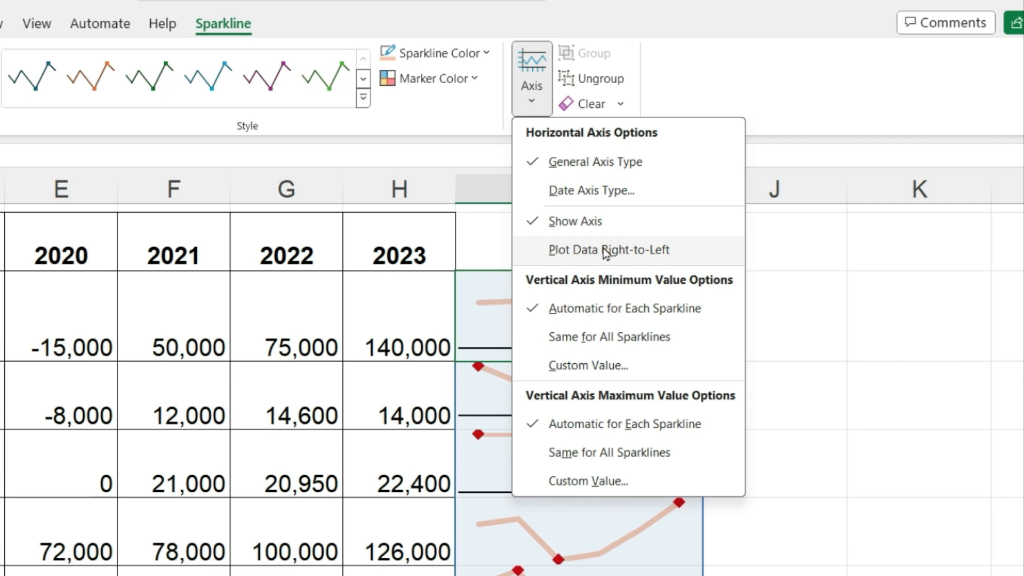
{"action": "left_click", "coordinate": [606, 251]}
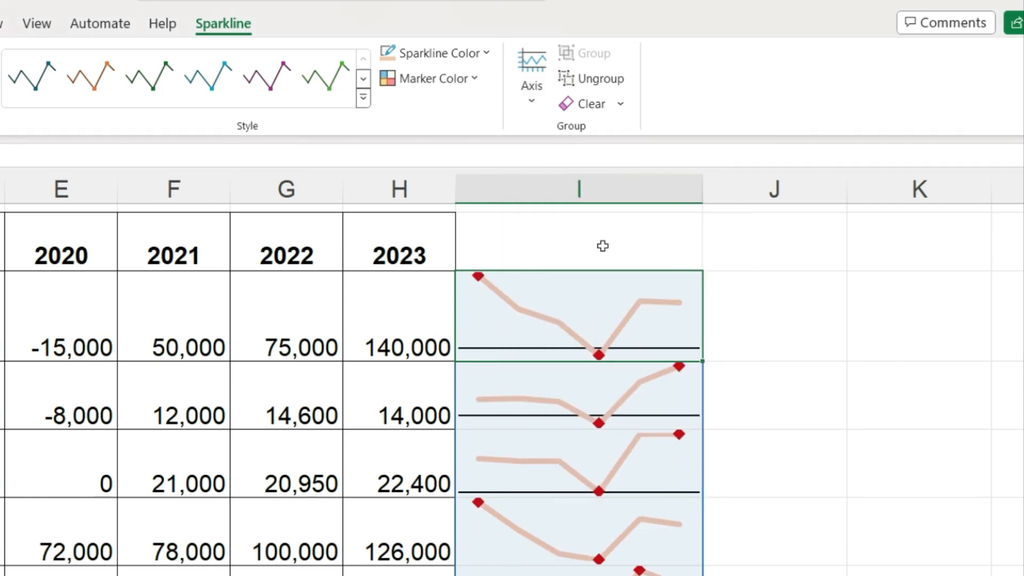
{"action": "left_click", "coordinate": [533, 95]}
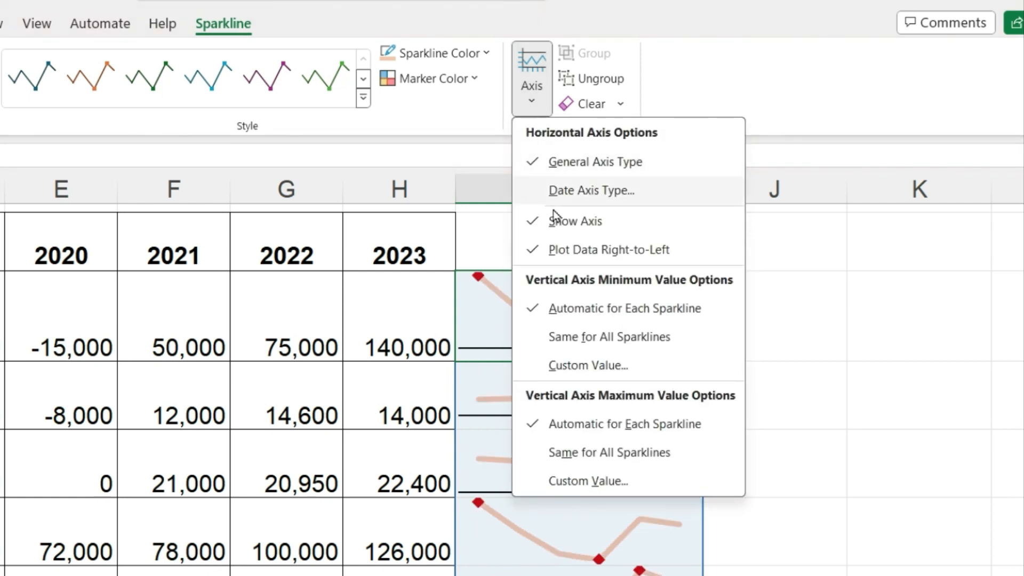
{"action": "left_click", "coordinate": [557, 245]}
Step: Set the vertical axis minimum value to be the same for all sparklines in I4:I9
{"action": "left_click", "coordinate": [533, 104]}
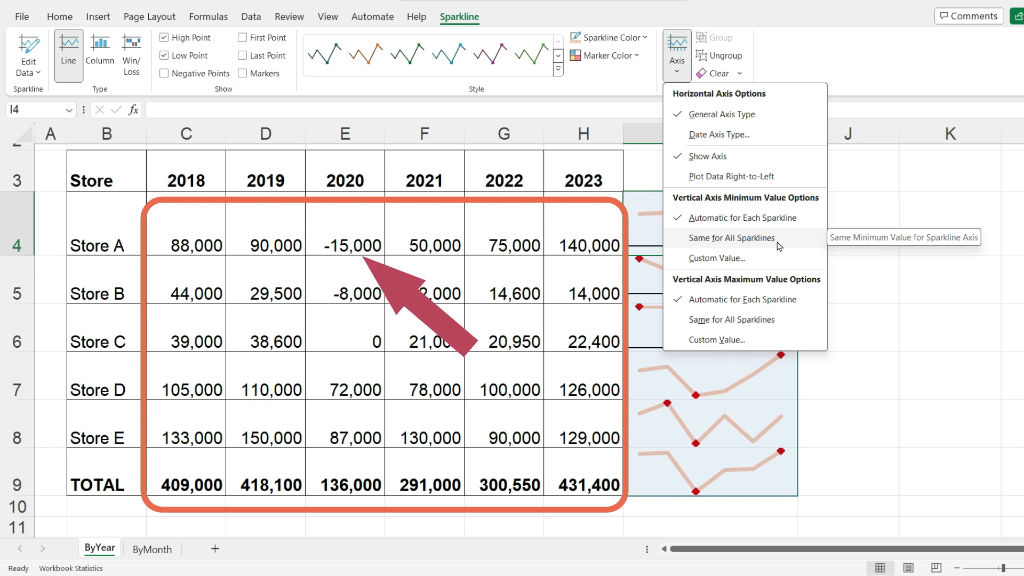
{"action": "left_click", "coordinate": [777, 243]}
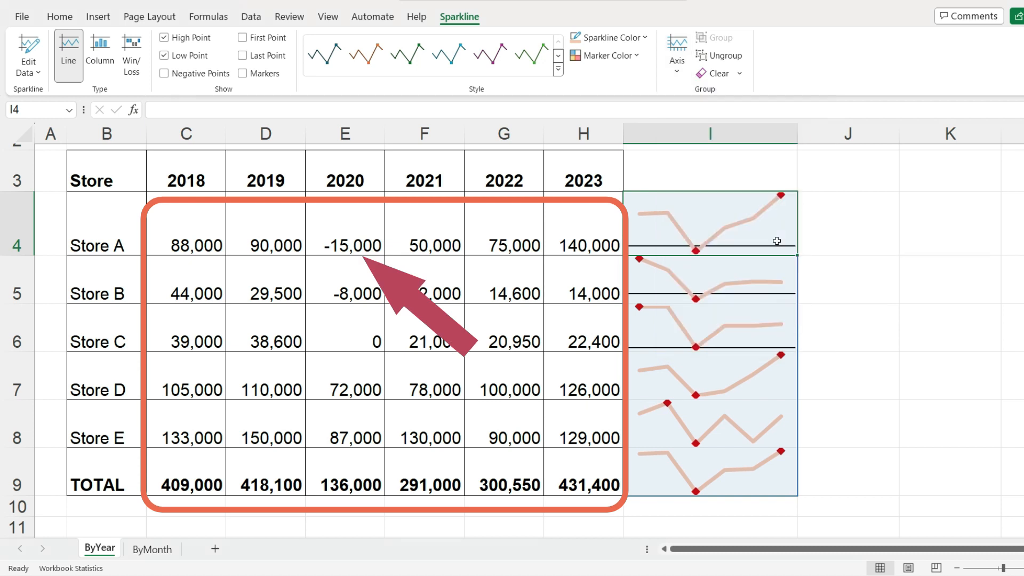
{"action": "key", "text": "Right"}
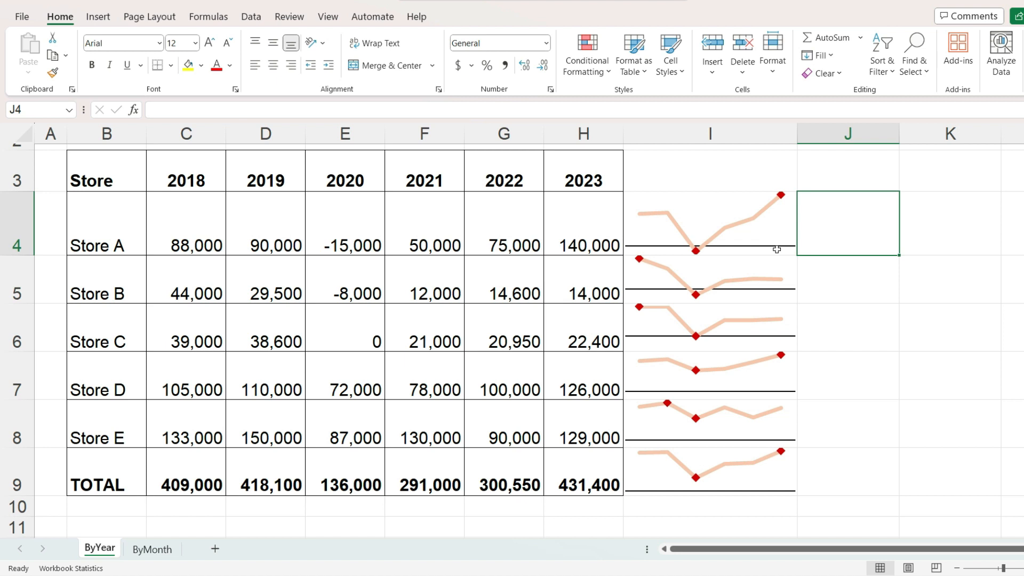
Step: Set the vertical axis maximum value to be the same for all sparklines in I4:I9
{"action": "left_click", "coordinate": [777, 230]}
{"action": "left_click", "coordinate": [680, 75]}
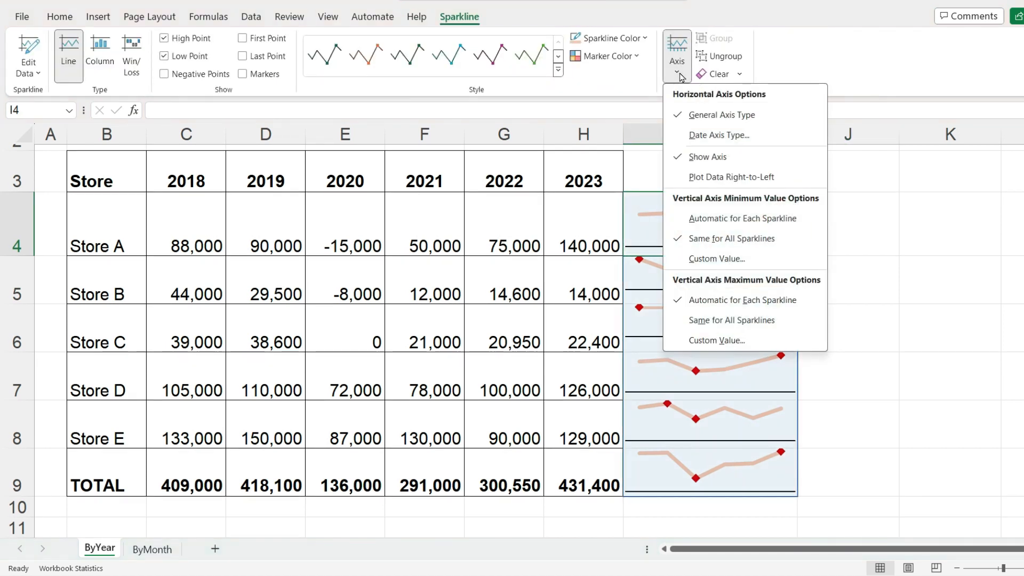
{"action": "left_click", "coordinate": [731, 319]}
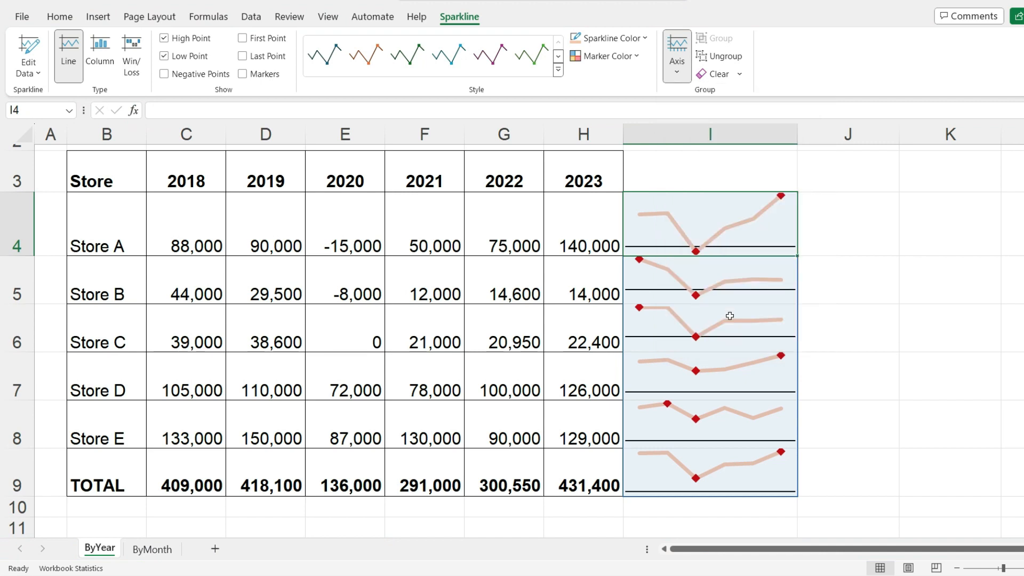
{"action": "left_click", "coordinate": [860, 339]}
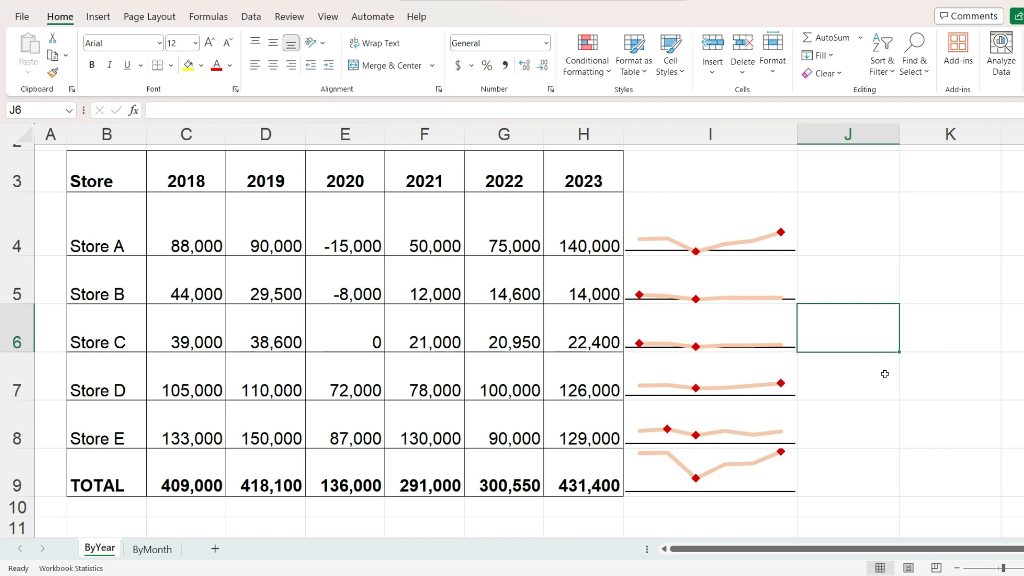
{"action": "left_click", "coordinate": [853, 417]}
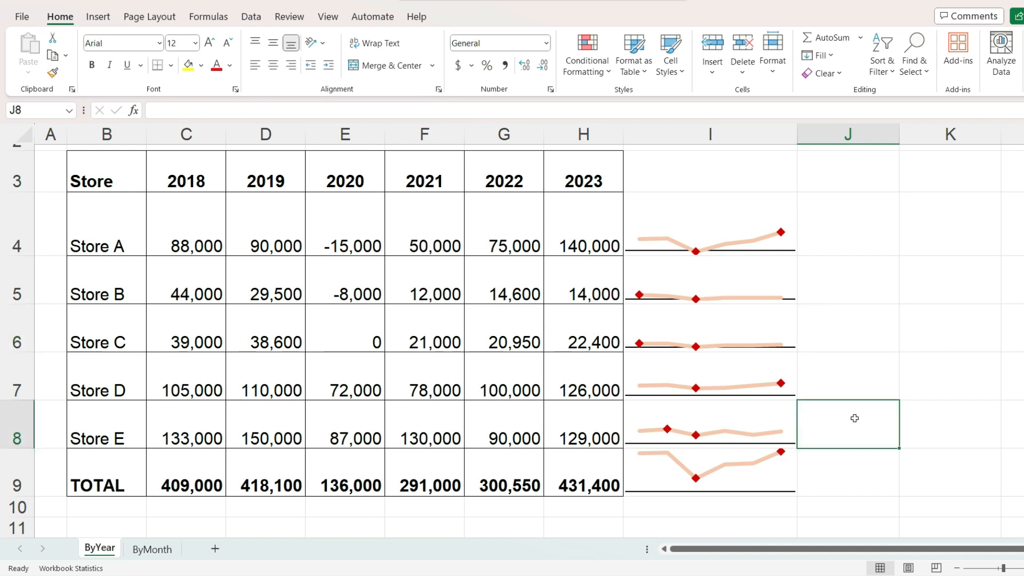
Step: Ungroup the TOTAL sparkline in I9 from the store sparklines
{"action": "left_click", "coordinate": [739, 468]}
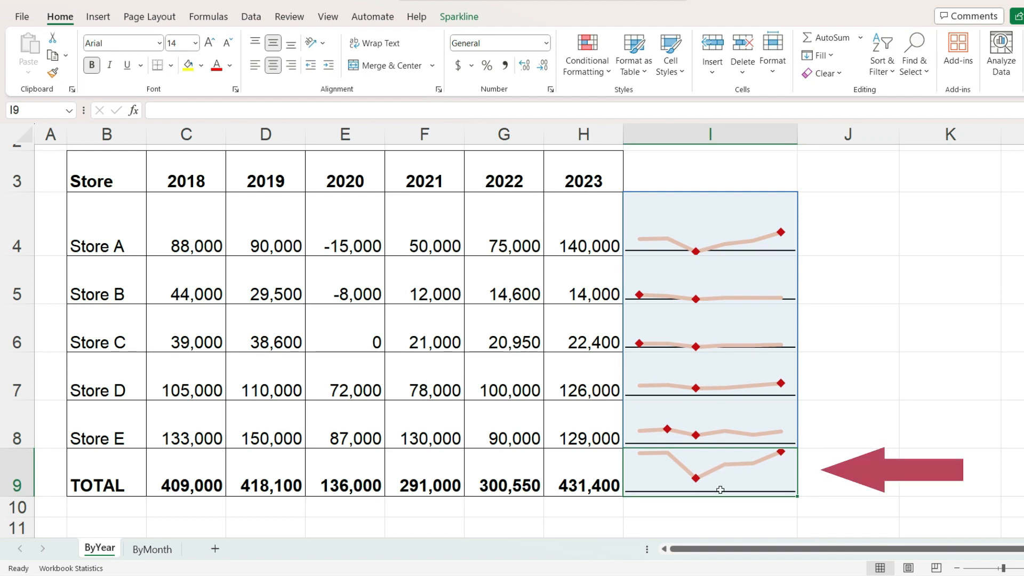
{"action": "left_click", "coordinate": [815, 473]}
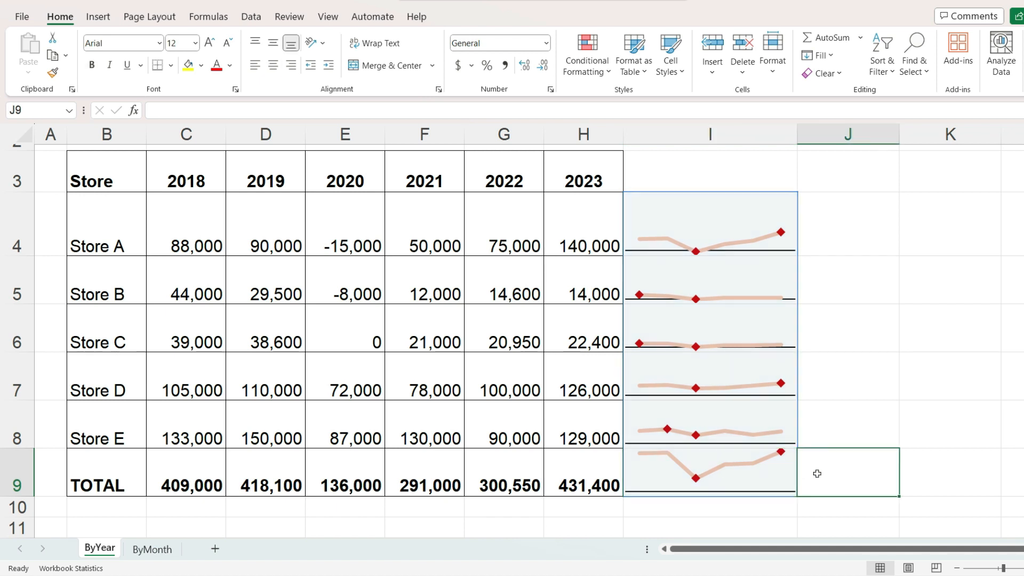
{"action": "left_click", "coordinate": [754, 476]}
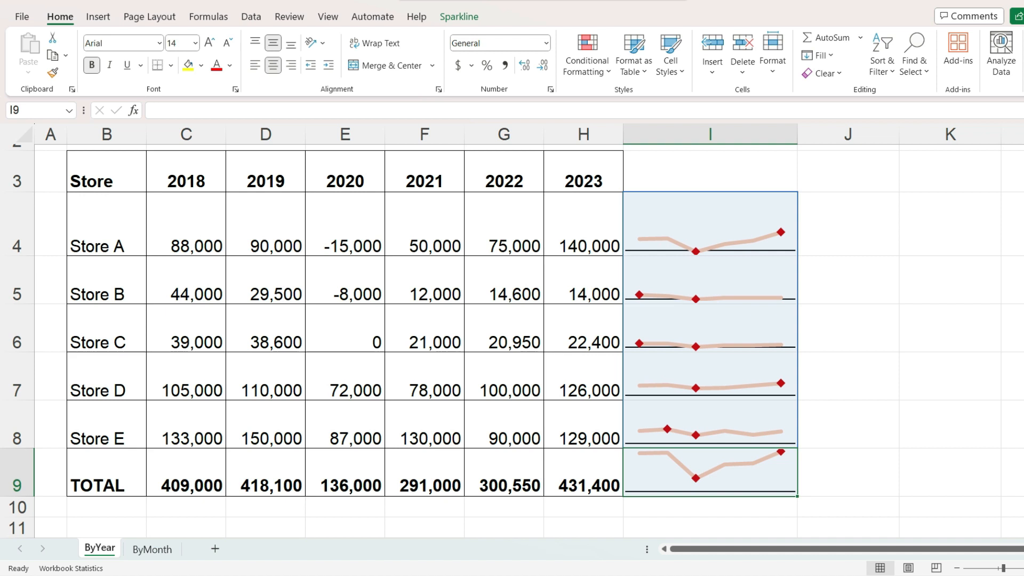
{"action": "left_click", "coordinate": [450, 18]}
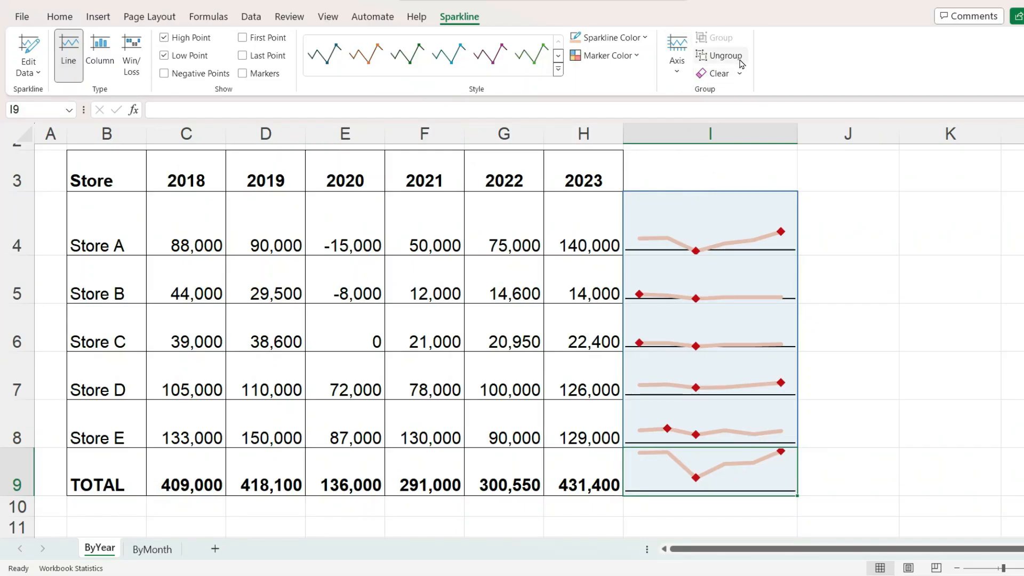
{"action": "left_click", "coordinate": [744, 60]}
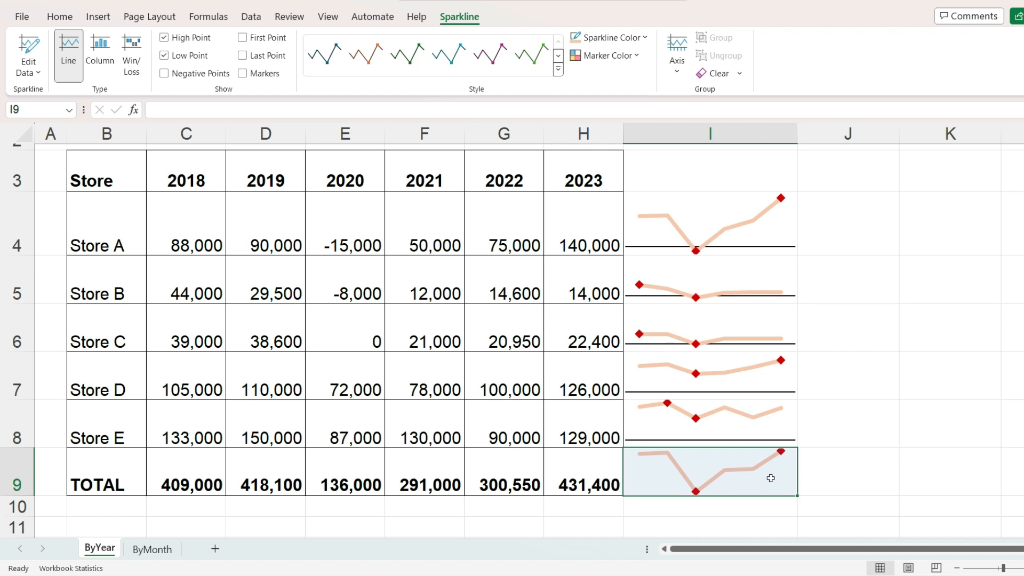
Step: Review the axis options of the store sparklines and compare the store values in C4:H8 and the totals in C9:H9 with their sparklines
{"action": "left_click", "coordinate": [704, 219]}
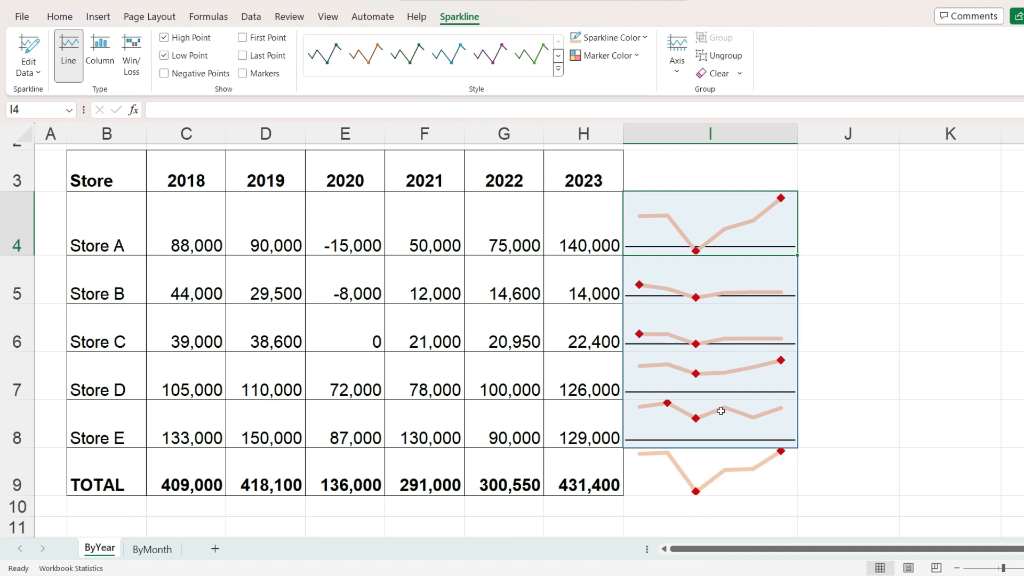
{"action": "left_click", "coordinate": [678, 72]}
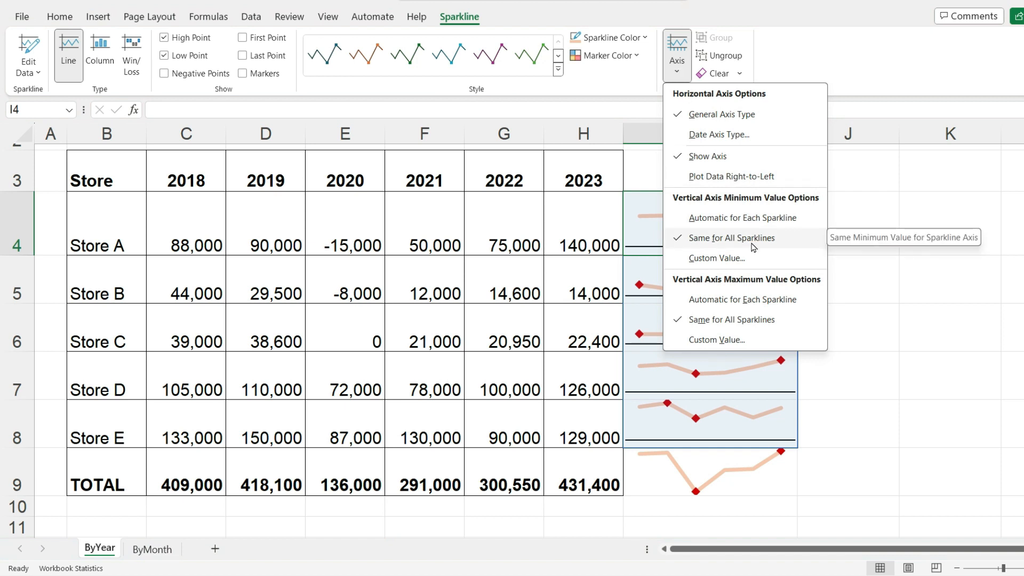
{"action": "left_click", "coordinate": [749, 303]}
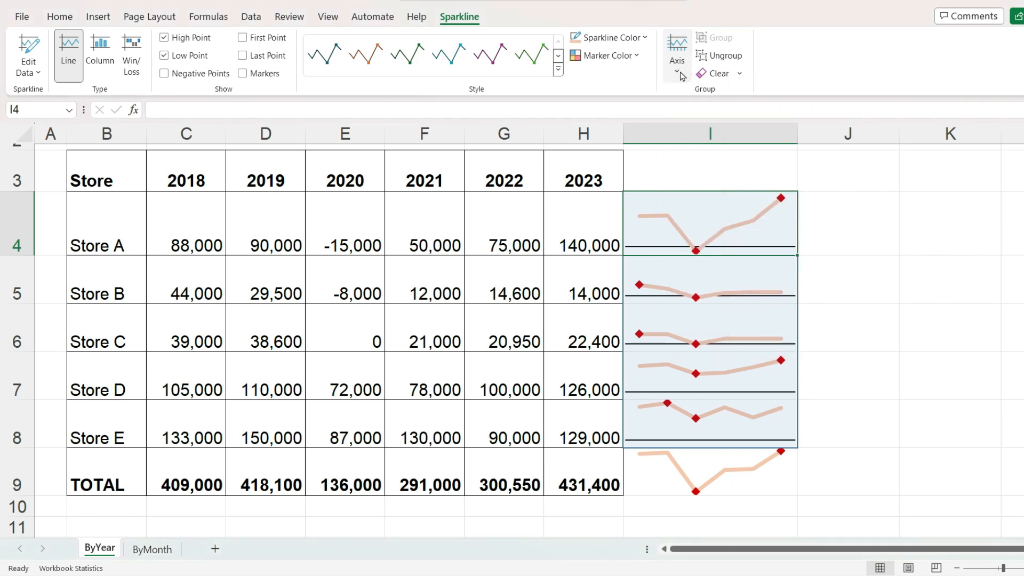
{"action": "left_click", "coordinate": [848, 290]}
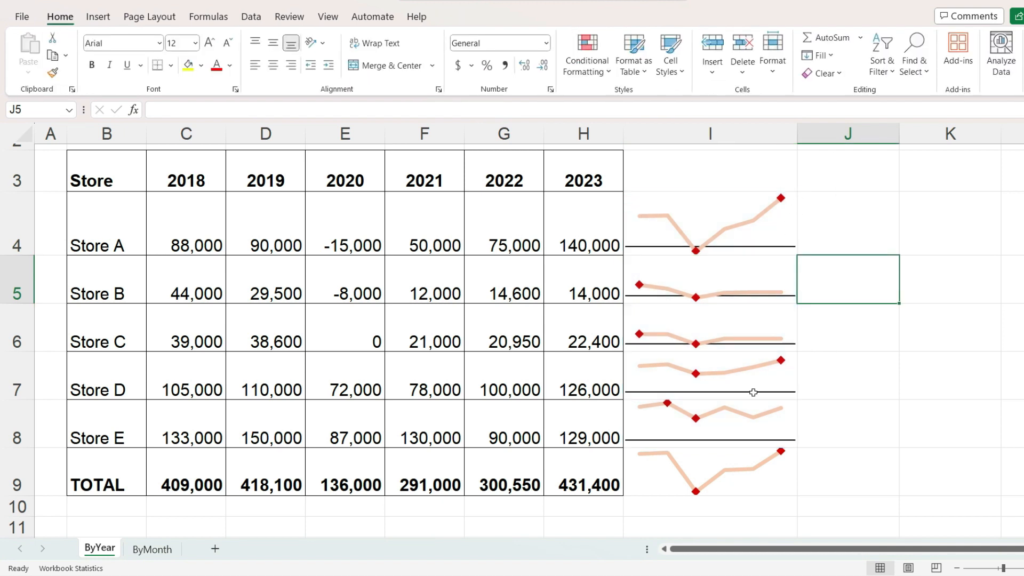
{"action": "left_click_drag", "start_coordinate": [193, 240], "coordinate": [563, 417]}
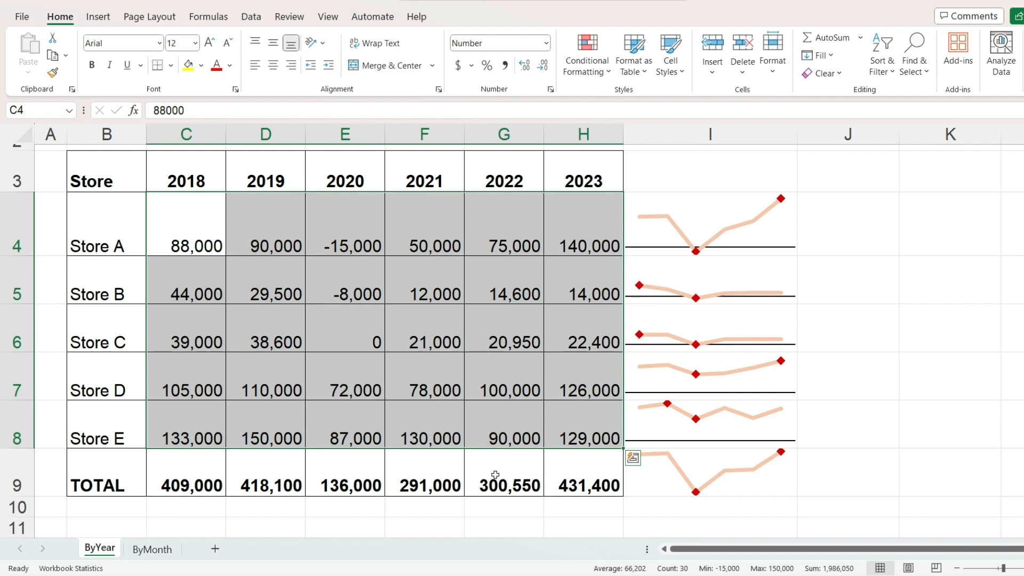
{"action": "left_click", "coordinate": [182, 483]}
{"action": "left_click_drag", "start_coordinate": [182, 483], "coordinate": [564, 475]}
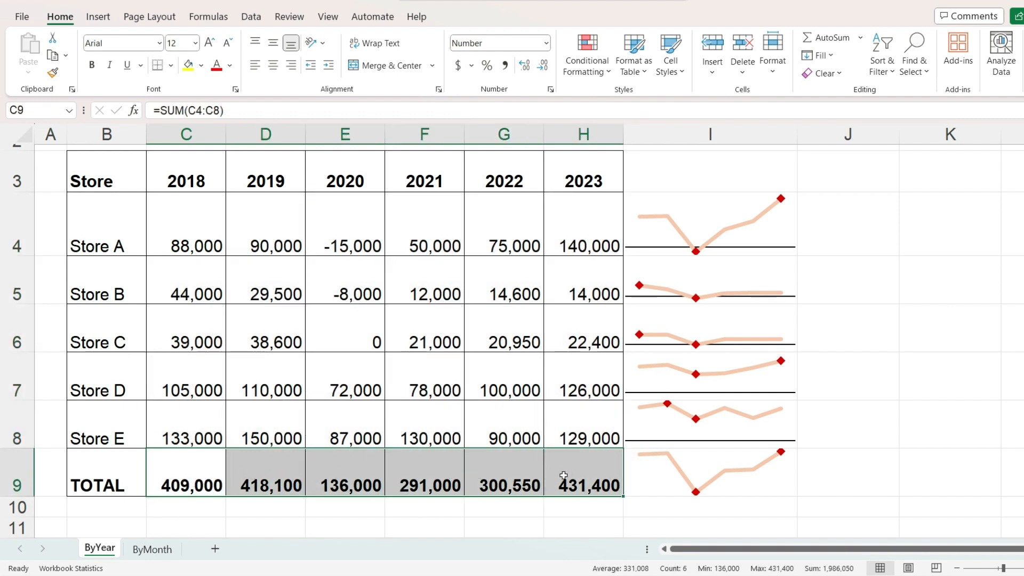
{"action": "left_click", "coordinate": [764, 477]}
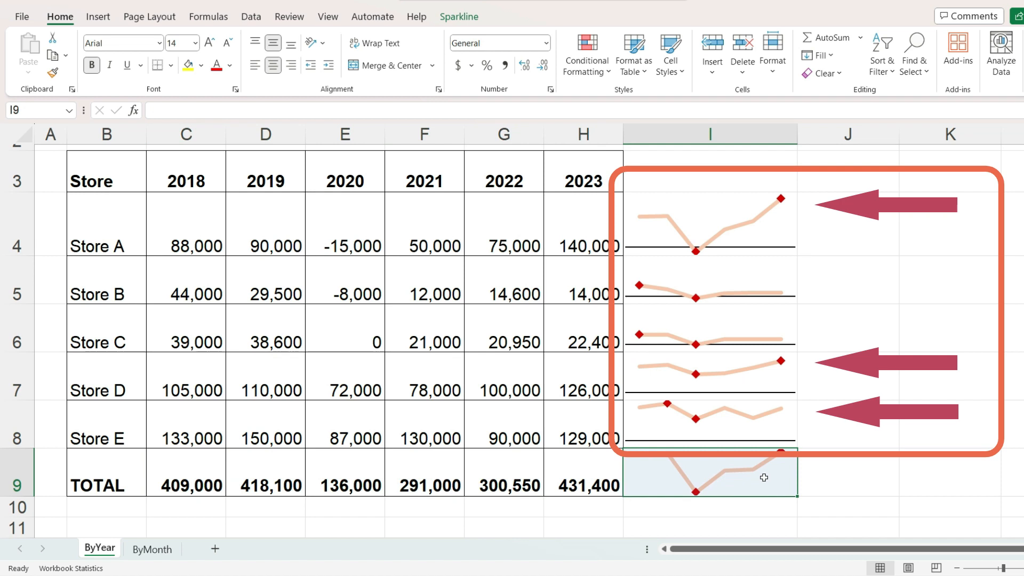
Step: Set the vertical axis minimum and maximum values of the store sparklines in I4:I8 to automatic for each sparkline
{"action": "left_click_drag", "start_coordinate": [706, 209], "coordinate": [719, 407]}
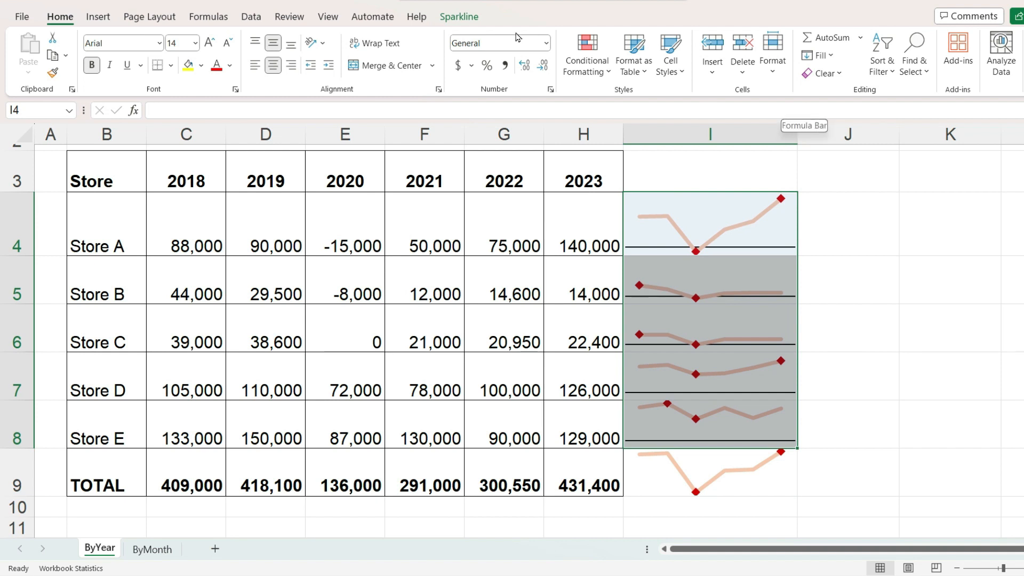
{"action": "left_click", "coordinate": [459, 18]}
{"action": "left_click", "coordinate": [677, 56]}
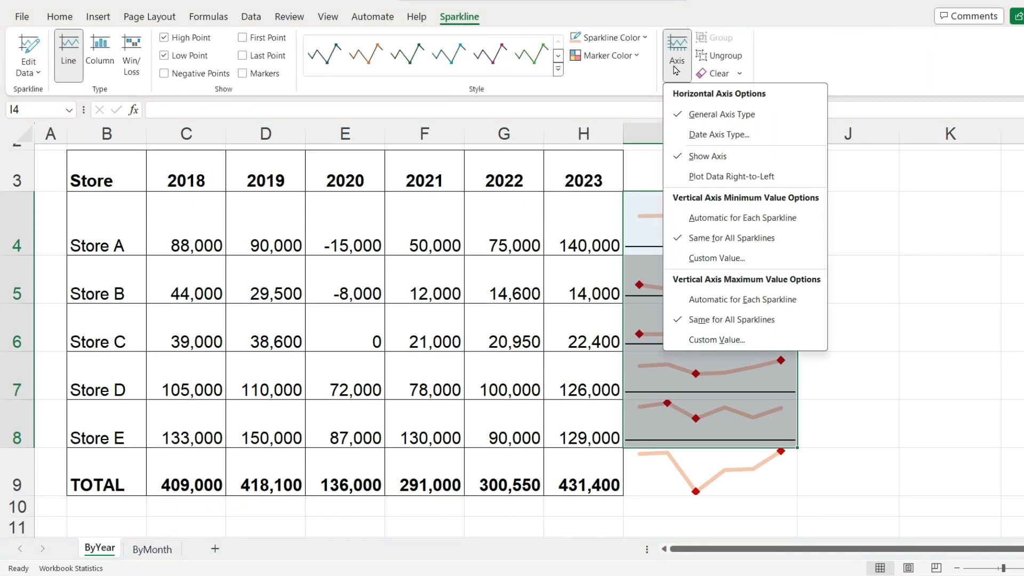
{"action": "left_click", "coordinate": [705, 216]}
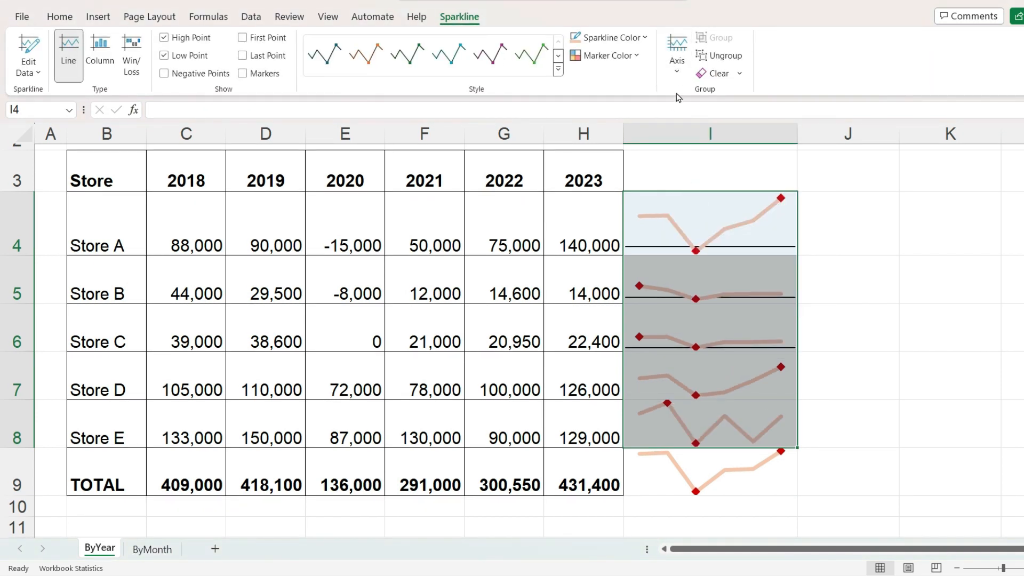
{"action": "left_click", "coordinate": [679, 66]}
{"action": "left_click", "coordinate": [705, 293]}
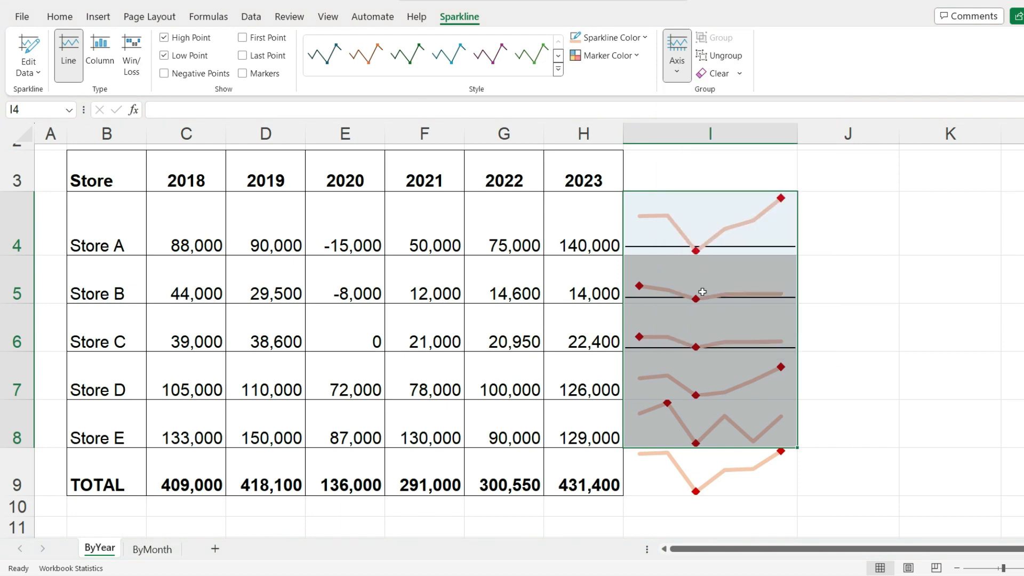
{"action": "left_click", "coordinate": [852, 372]}
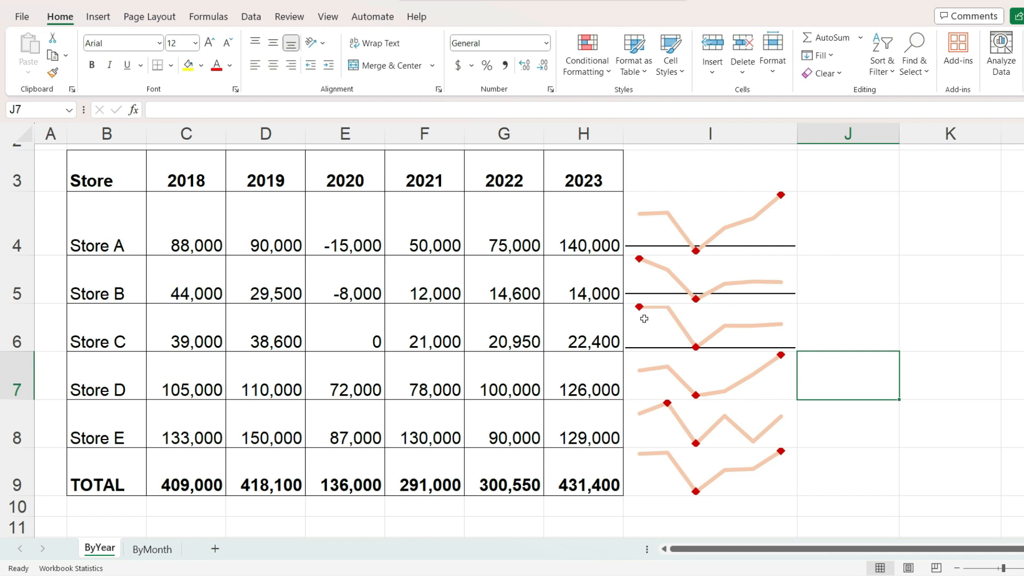
Step: Clear Store C's 2021 value in cell F6
{"action": "left_click", "coordinate": [429, 334]}
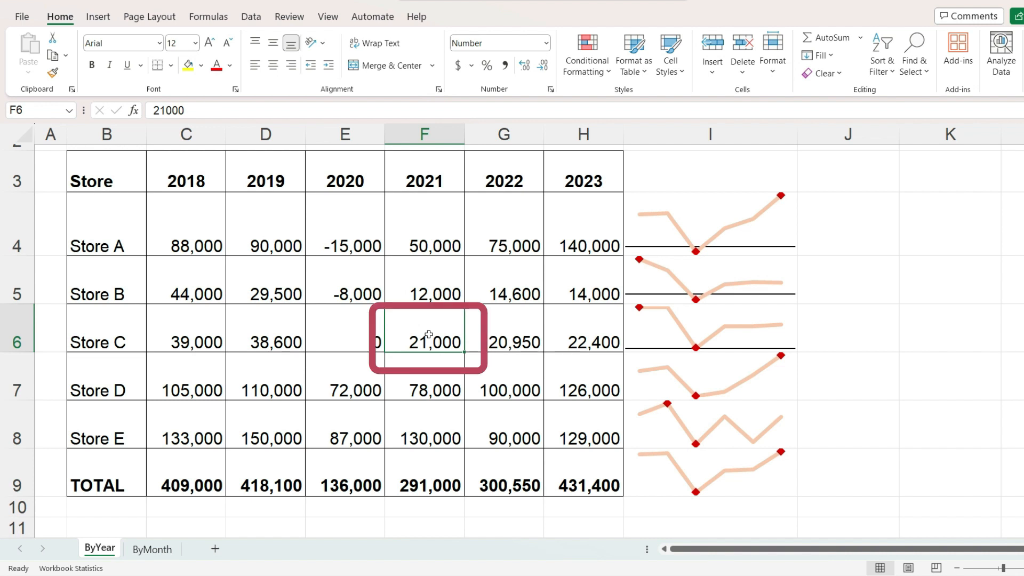
{"action": "key", "text": "Delete"}
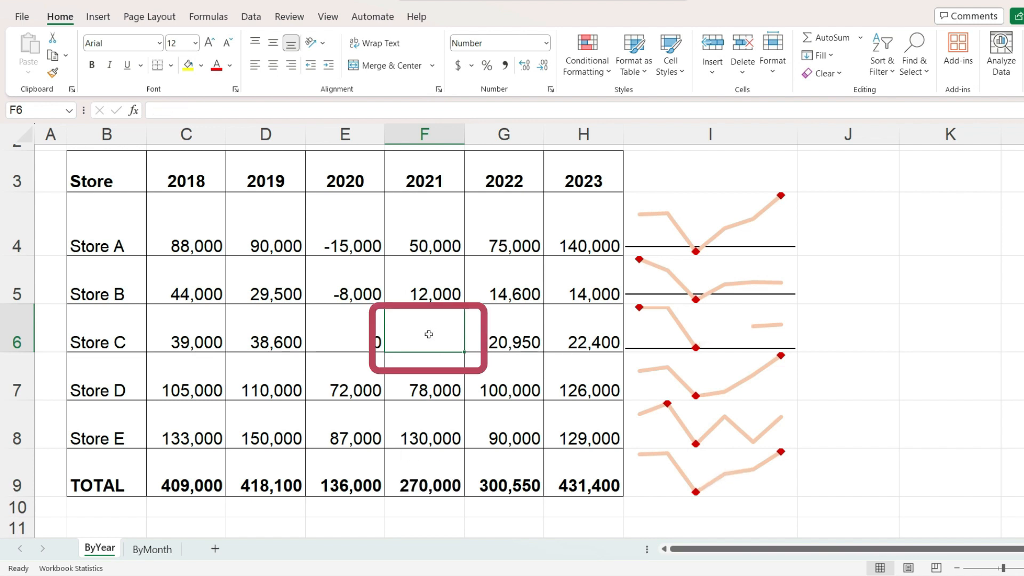
Step: Set the store sparklines to show empty cells as zero
{"action": "left_click", "coordinate": [734, 339]}
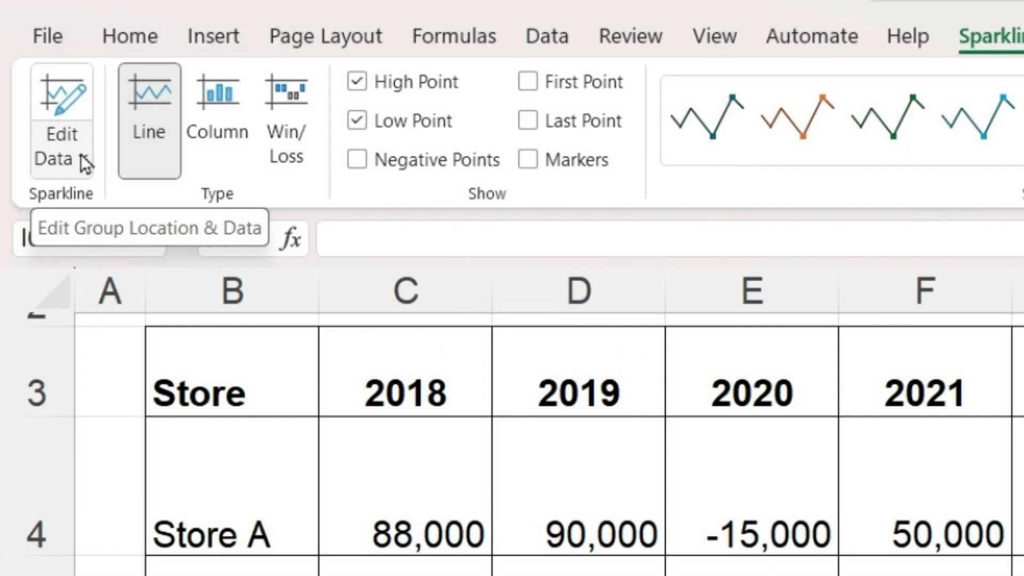
{"action": "left_click", "coordinate": [83, 158]}
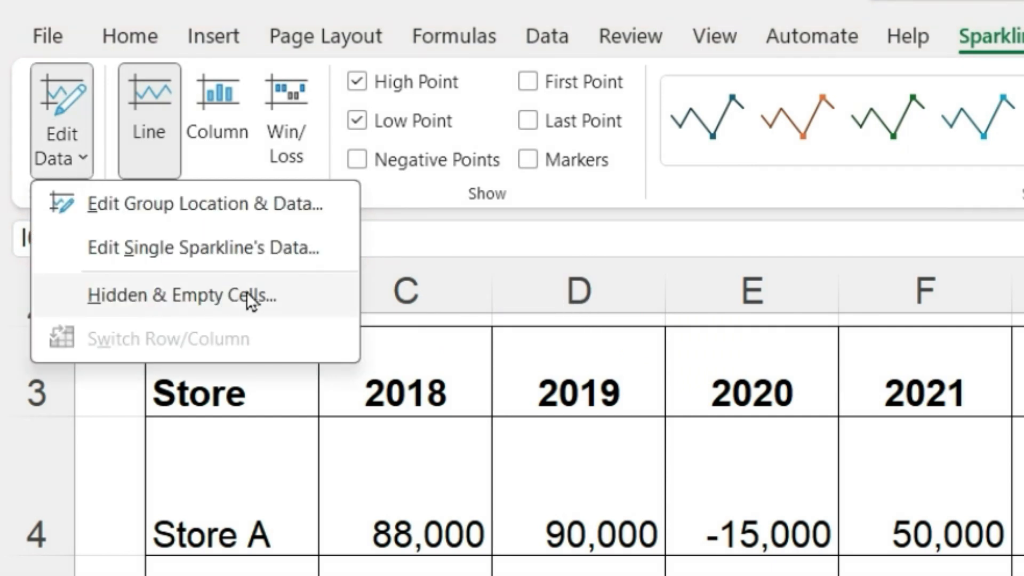
{"action": "left_click", "coordinate": [288, 298]}
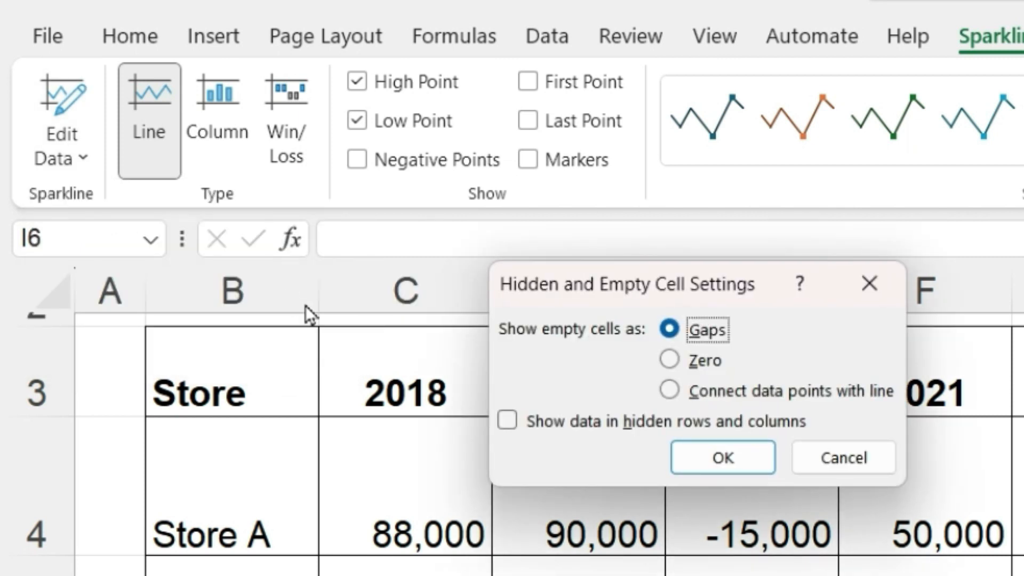
{"action": "left_click", "coordinate": [669, 360]}
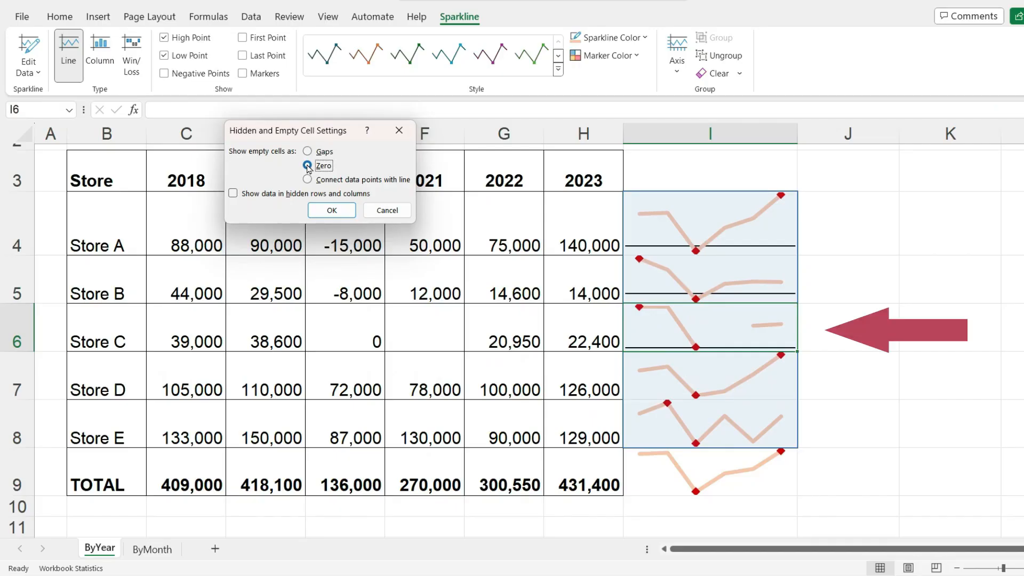
{"action": "left_click", "coordinate": [331, 209]}
Step: Change the empty cell setting of the store sparklines to connect data points with a line
{"action": "left_click", "coordinate": [30, 72]}
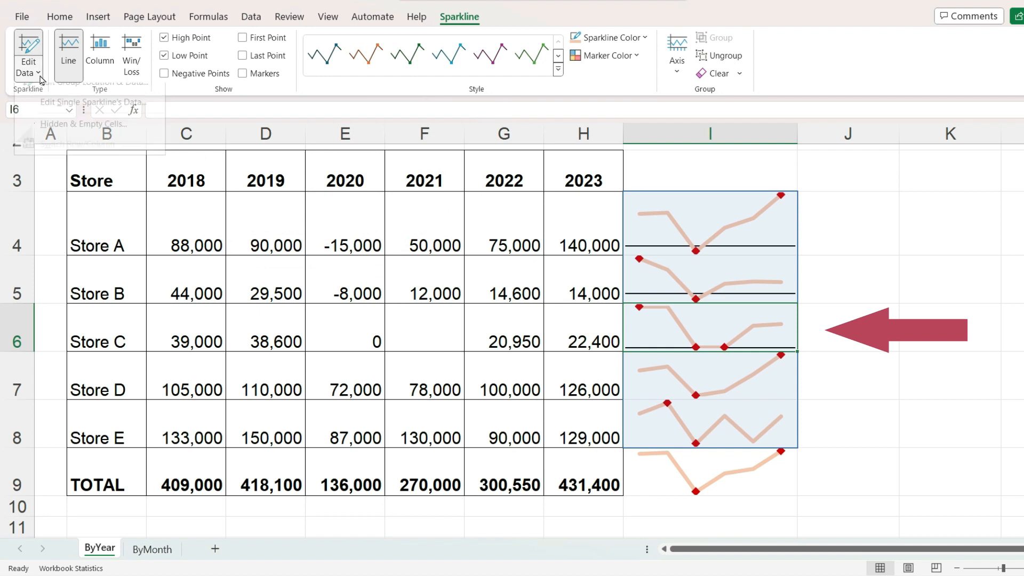
{"action": "left_click", "coordinate": [60, 136]}
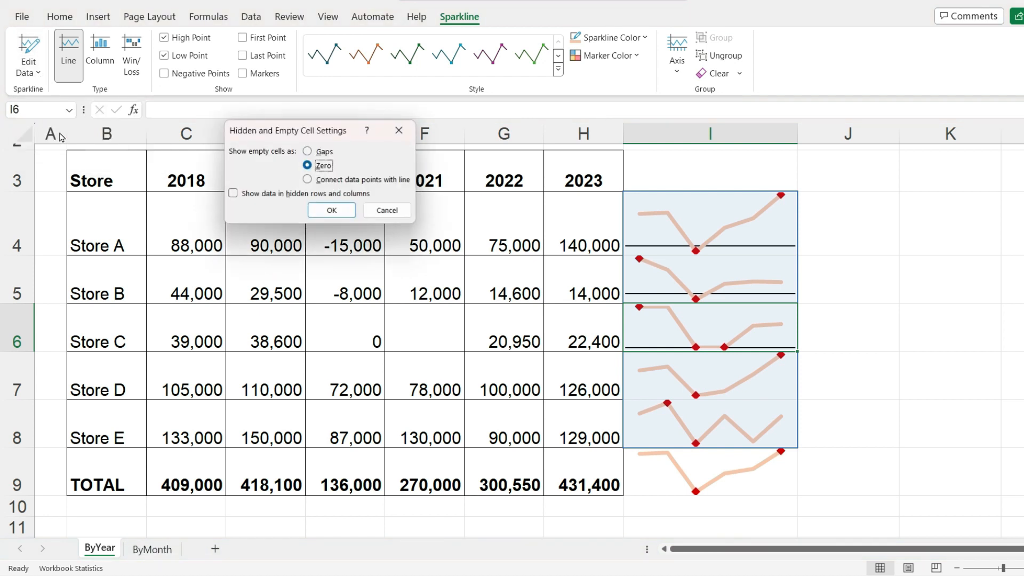
{"action": "left_click", "coordinate": [307, 180]}
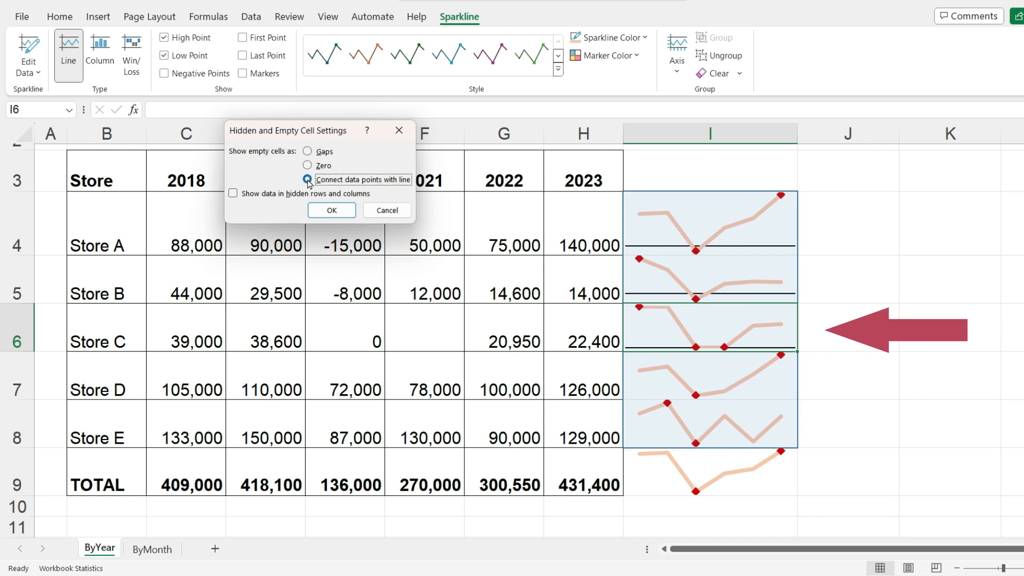
{"action": "left_click", "coordinate": [331, 210]}
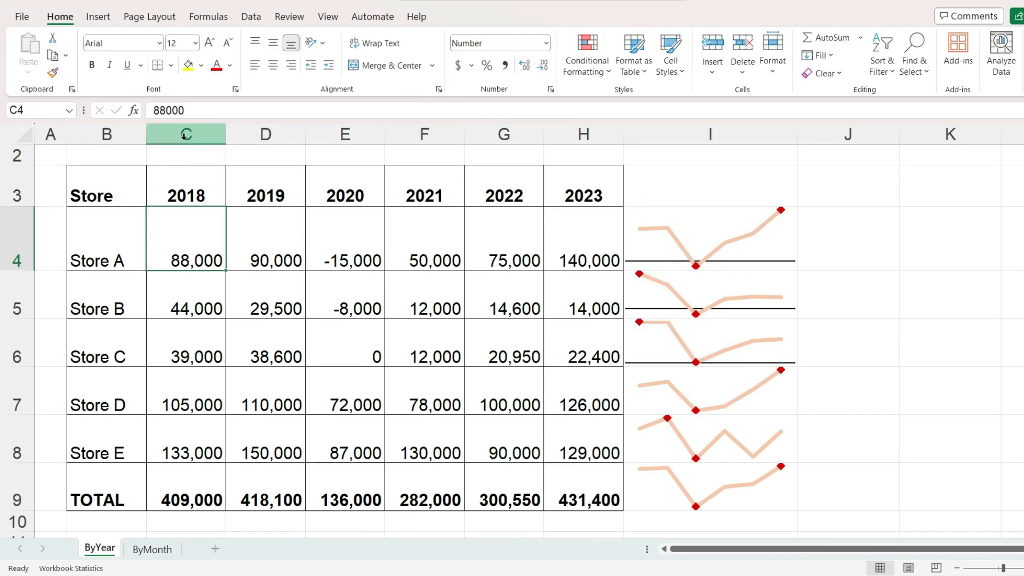
Step: Hide the yearly data columns C to H
{"action": "left_click_drag", "start_coordinate": [184, 138], "coordinate": [557, 141]}
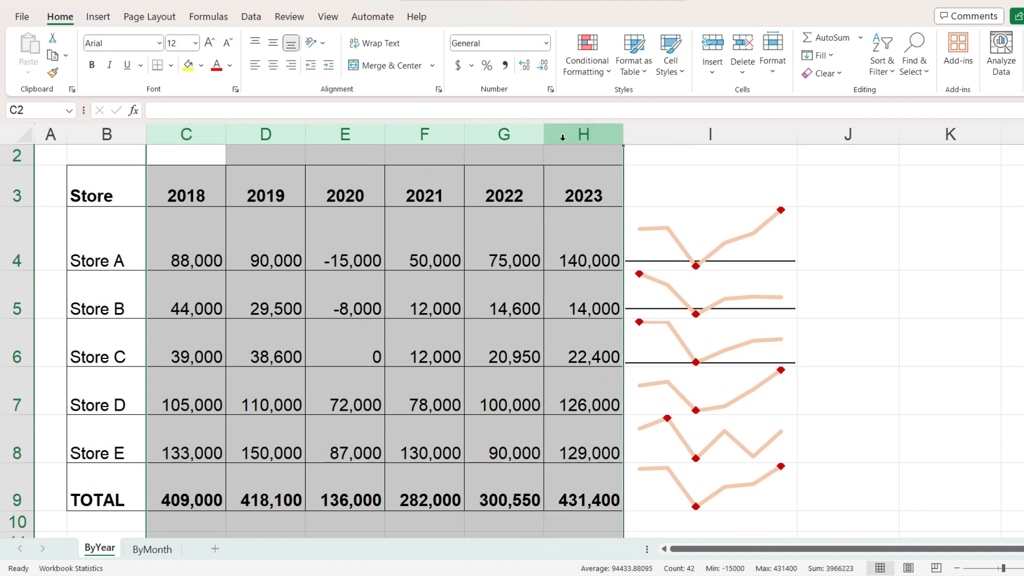
{"action": "right_click", "coordinate": [563, 138]}
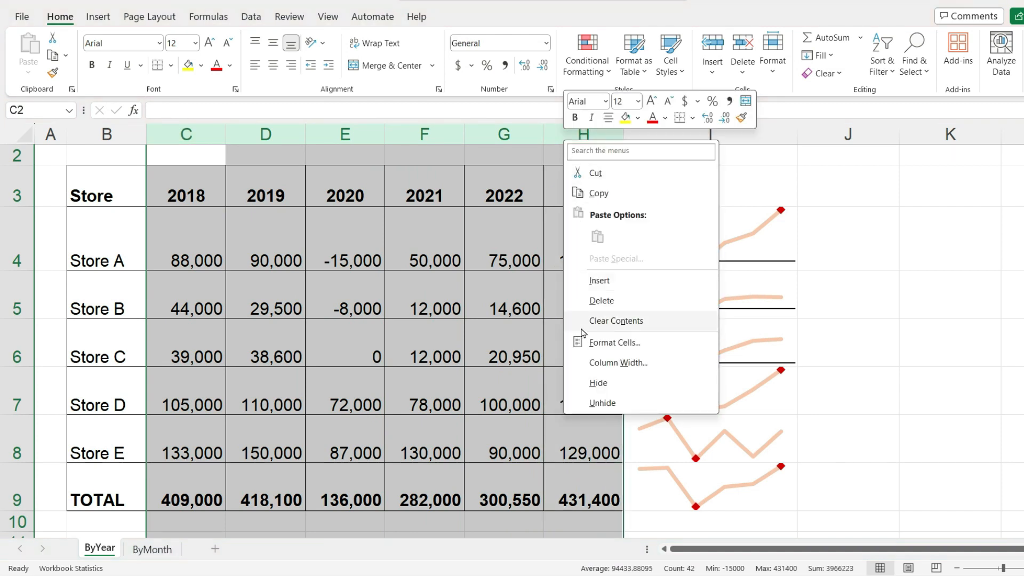
{"action": "left_click", "coordinate": [597, 383]}
{"action": "left_click", "coordinate": [231, 188]}
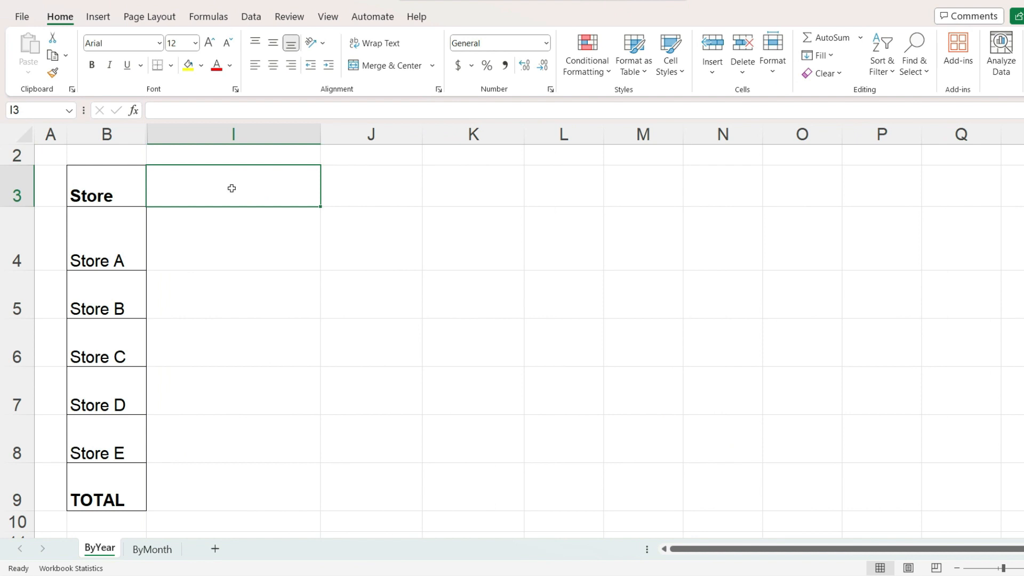
Step: Set the store sparklines in I4:I8 to show data in hidden rows and columns
{"action": "left_click", "coordinate": [218, 239]}
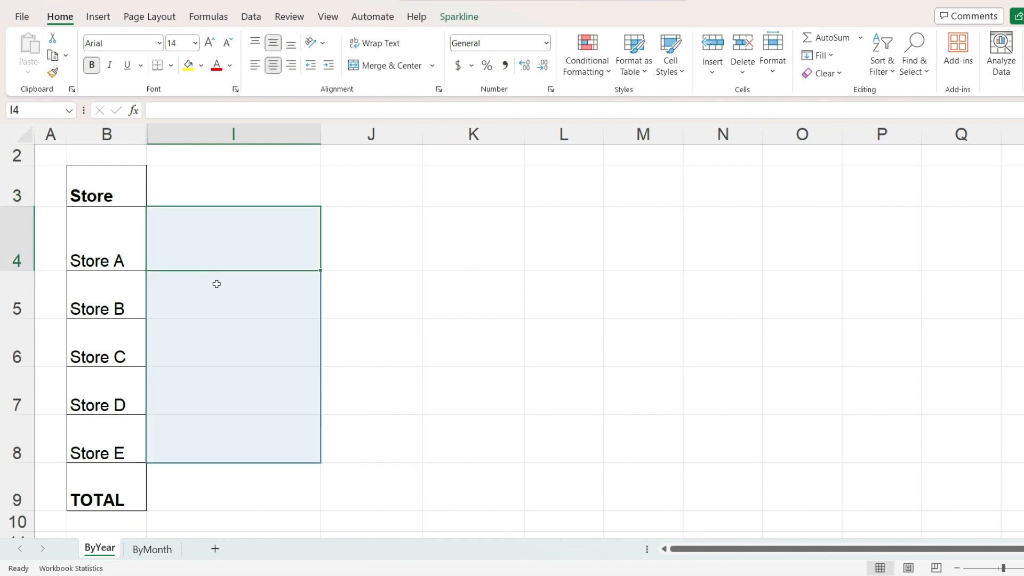
{"action": "left_click", "coordinate": [457, 21]}
{"action": "left_click", "coordinate": [38, 73]}
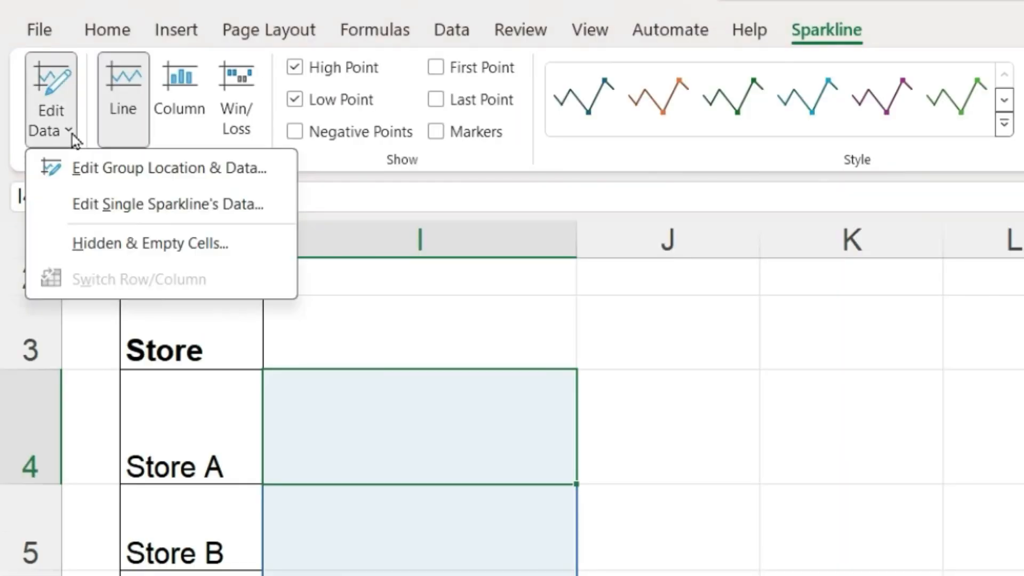
{"action": "left_click", "coordinate": [255, 248]}
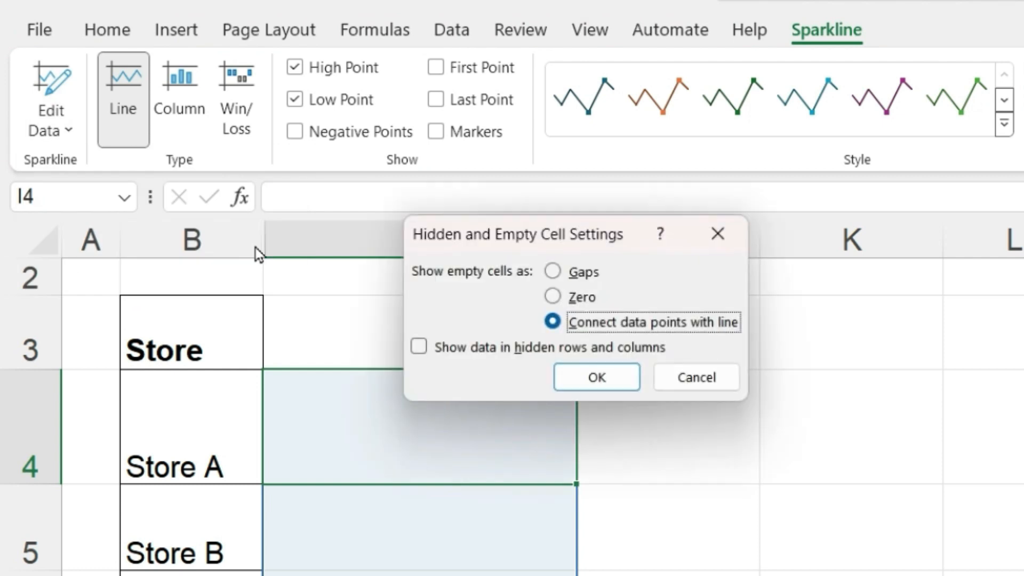
{"action": "left_click", "coordinate": [418, 347]}
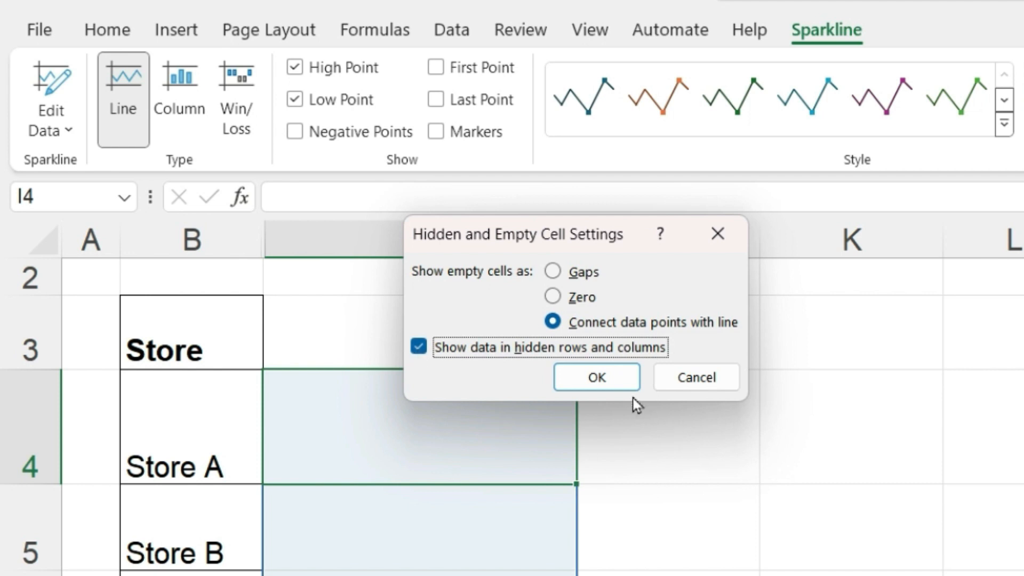
{"action": "left_click", "coordinate": [631, 383]}
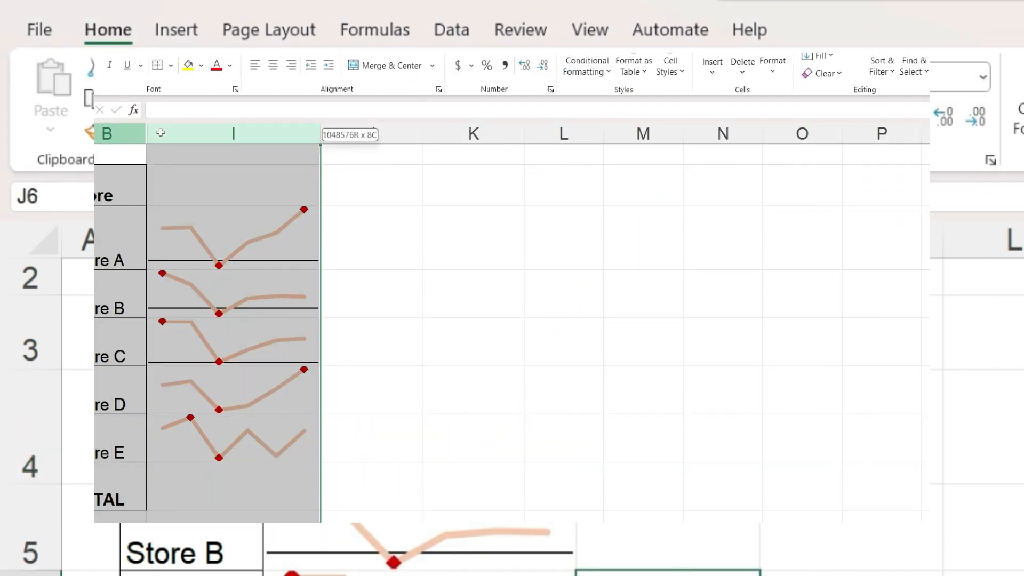
Step: Unhide the yearly data columns C to H between columns B and I
{"action": "right_click", "coordinate": [173, 135]}
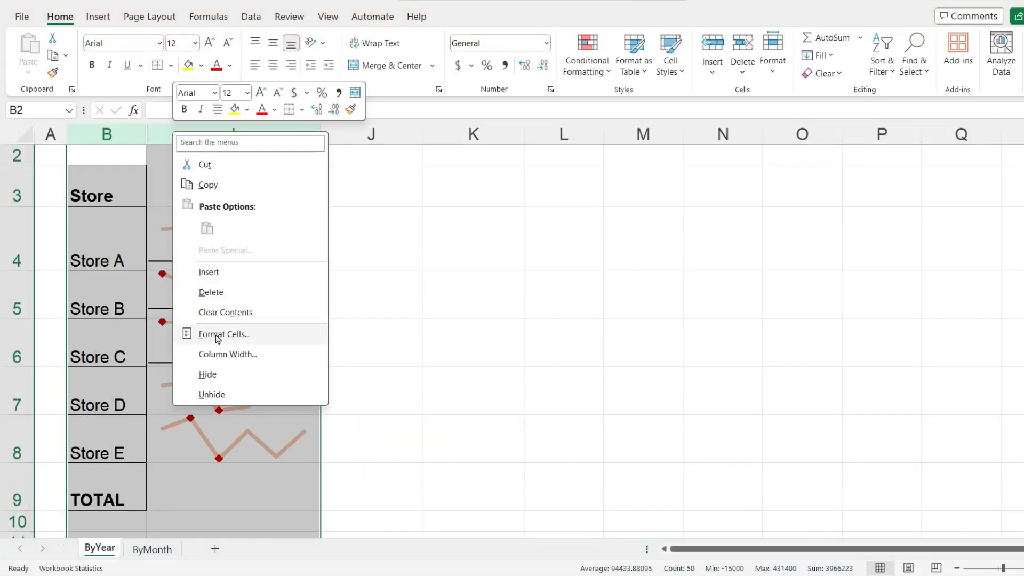
{"action": "left_click", "coordinate": [212, 394]}
{"action": "key", "text": "ctrl+Home"}
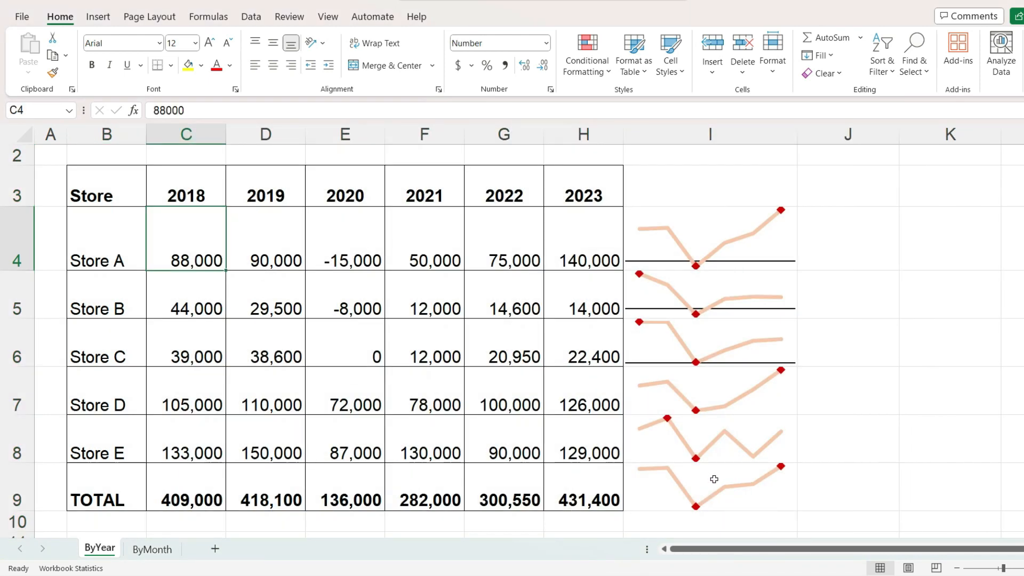
Step: Clear only the selected TOTAL sparkline in I9
{"action": "left_click", "coordinate": [714, 479]}
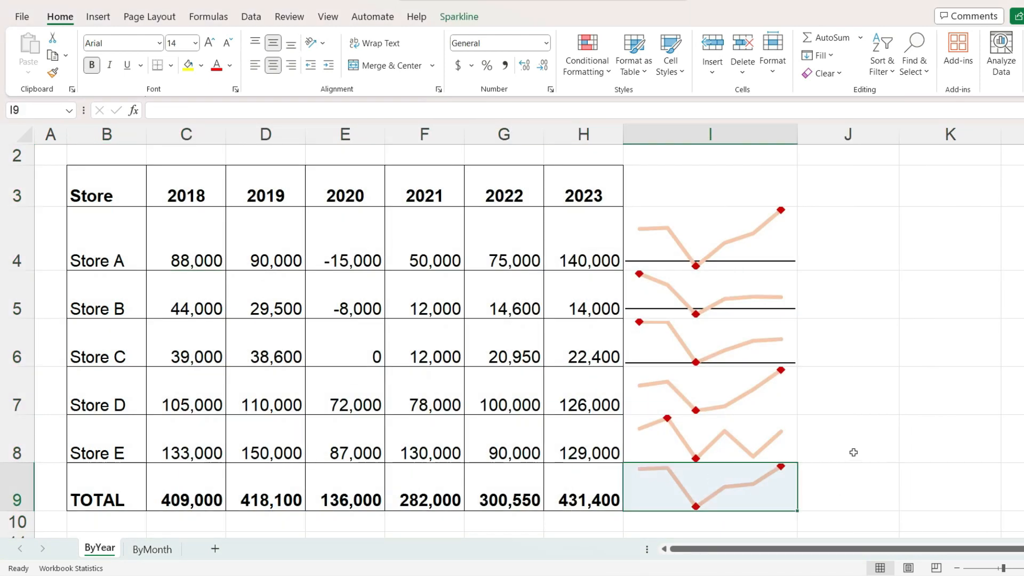
{"action": "left_click", "coordinate": [465, 24]}
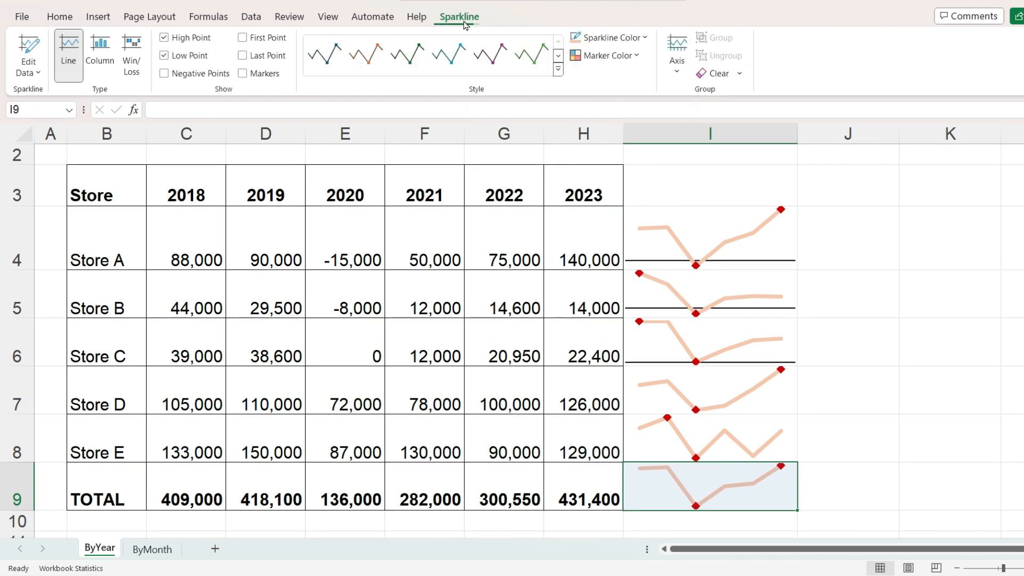
{"action": "left_click", "coordinate": [739, 73]}
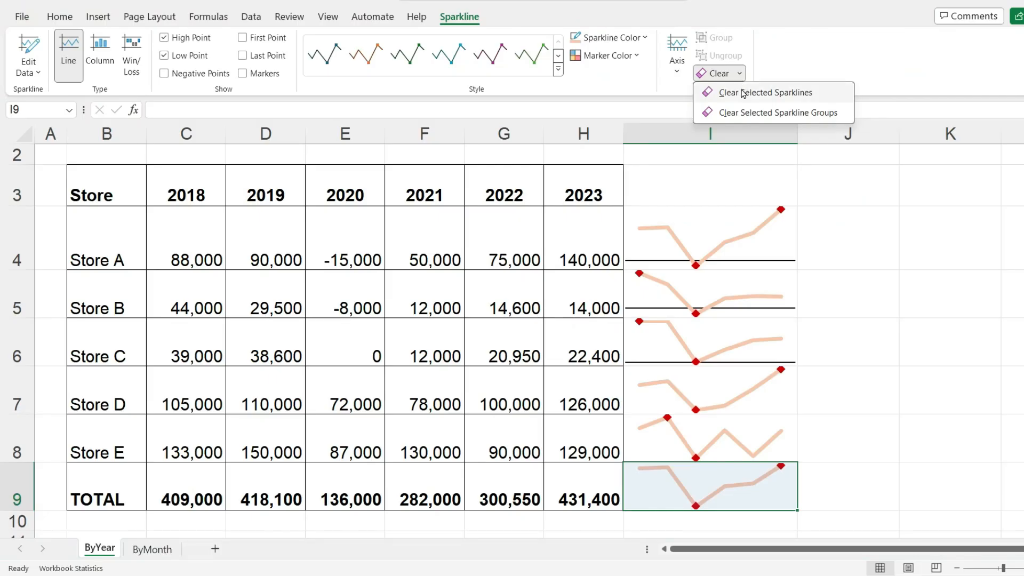
{"action": "left_click", "coordinate": [744, 94]}
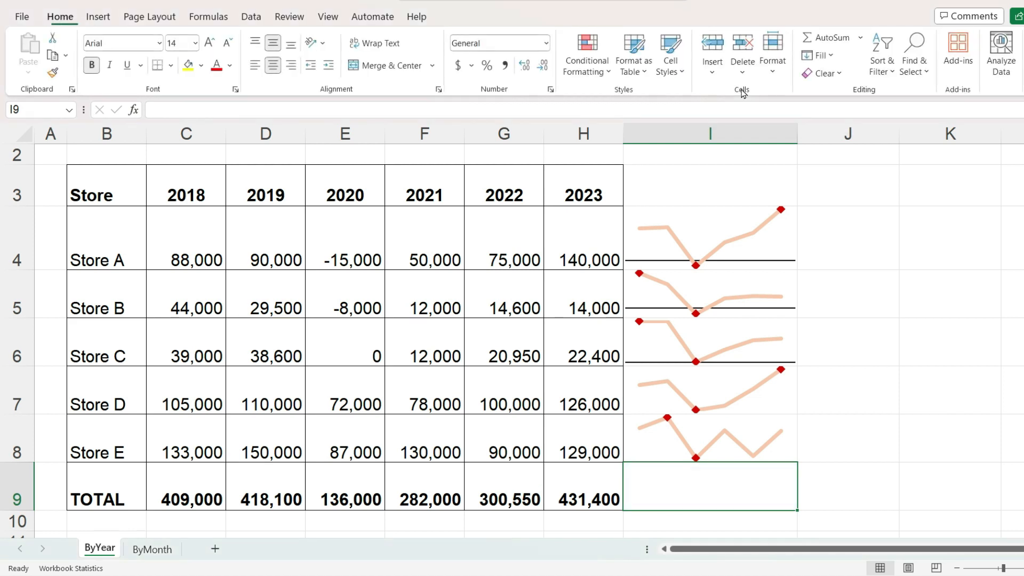
Step: Sort the store rows in B4:I8, including their sparklines, by the 2023 column's cell values from smallest to largest
{"action": "left_click_drag", "start_coordinate": [96, 268], "coordinate": [683, 424]}
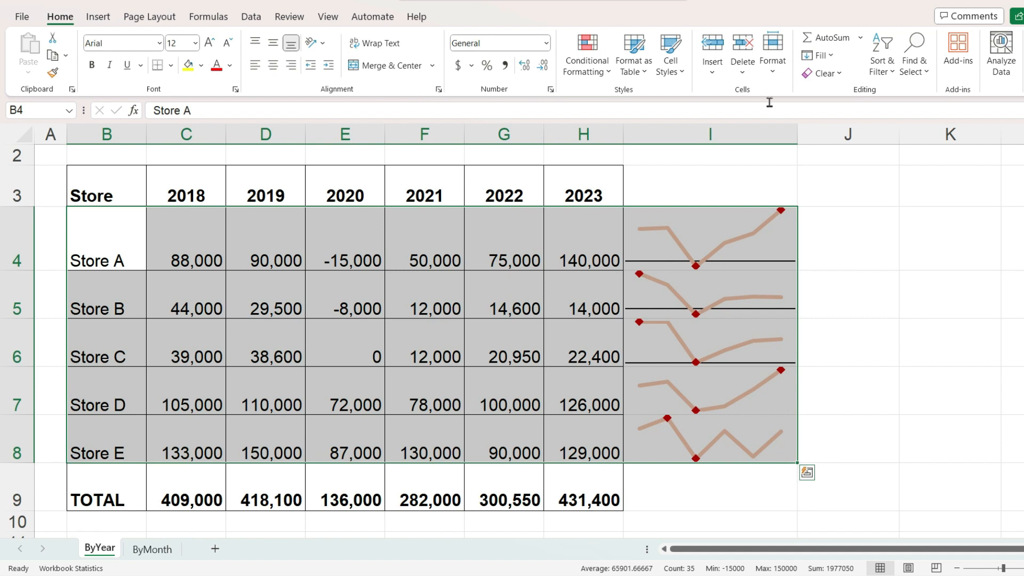
{"action": "left_click", "coordinate": [885, 78]}
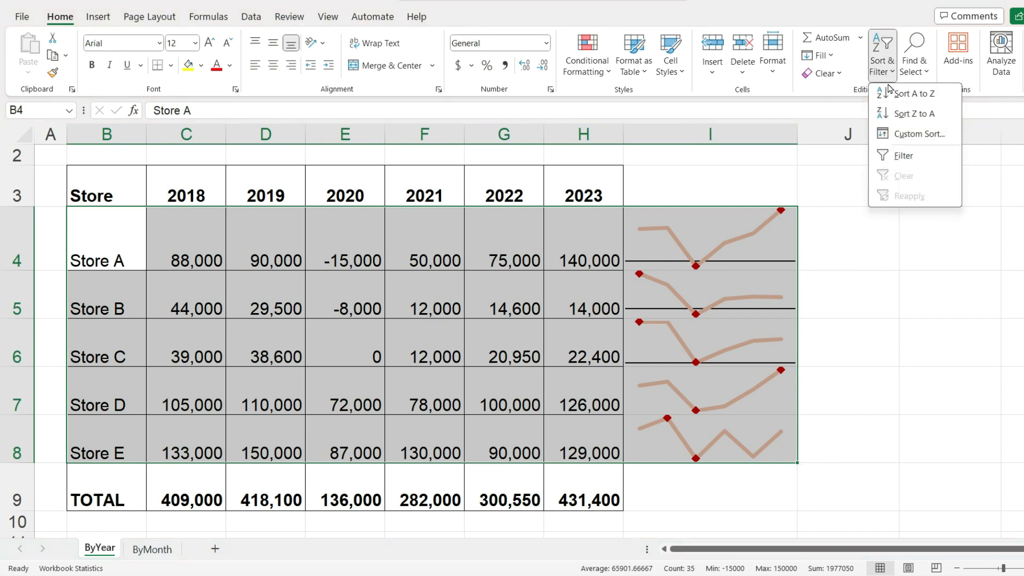
{"action": "left_click", "coordinate": [914, 134]}
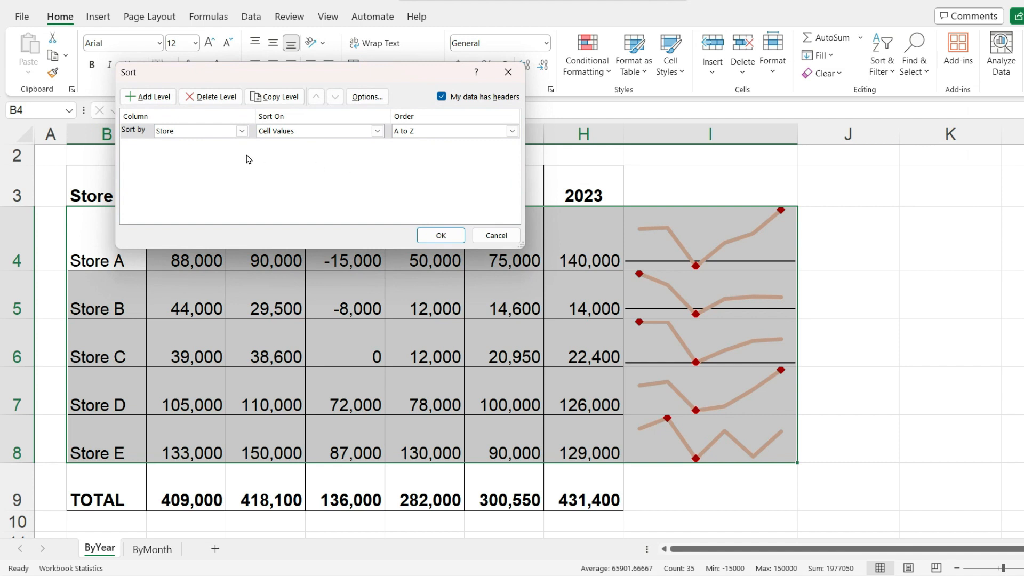
{"action": "left_click", "coordinate": [241, 130]}
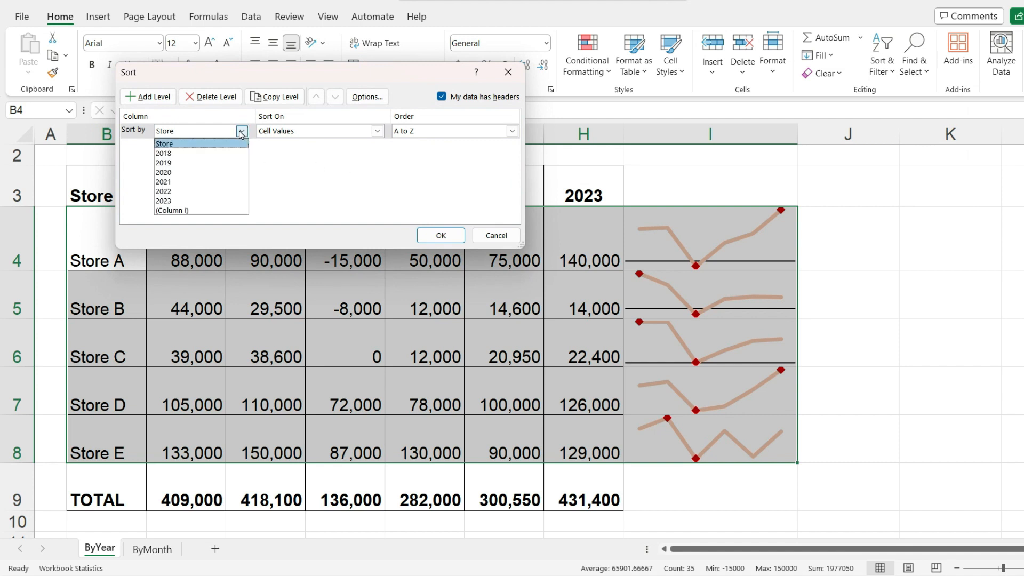
{"action": "left_click", "coordinate": [215, 205]}
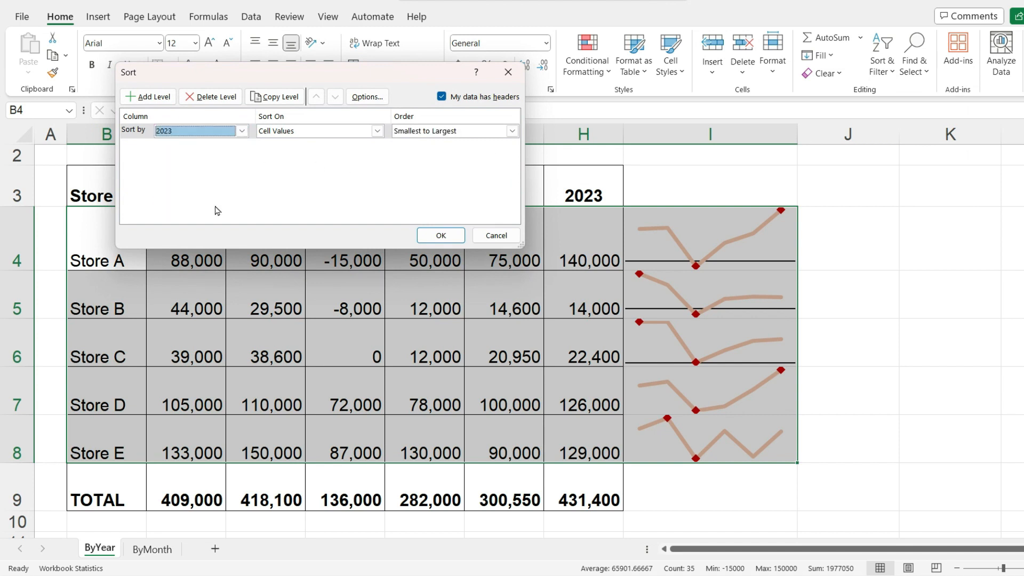
{"action": "left_click", "coordinate": [433, 236]}
{"action": "left_click", "coordinate": [201, 247]}
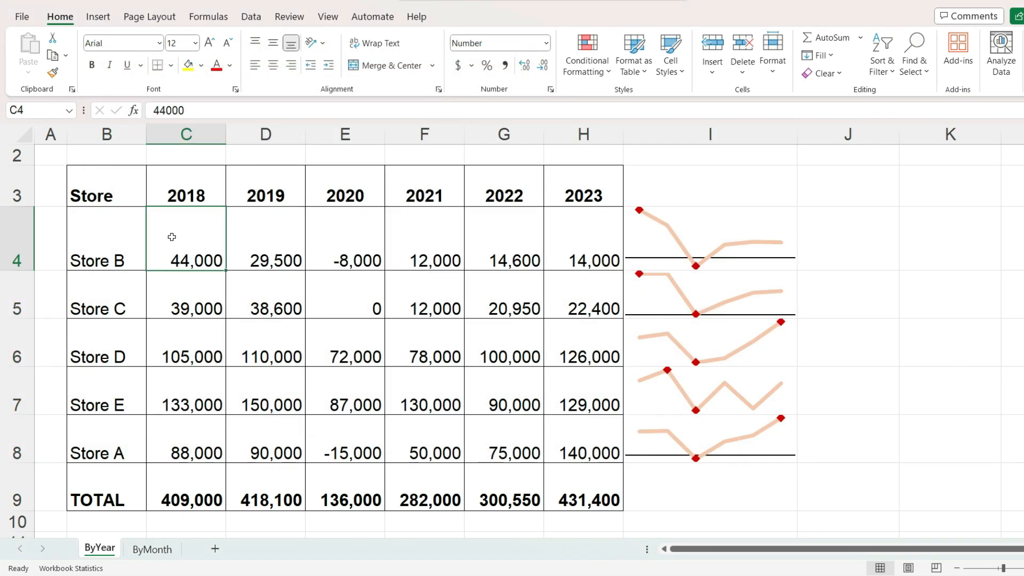
Step: Insert column sparklines in J4:J8 from the stores' yearly data in C4:H8
{"action": "left_click_drag", "start_coordinate": [166, 227], "coordinate": [591, 441]}
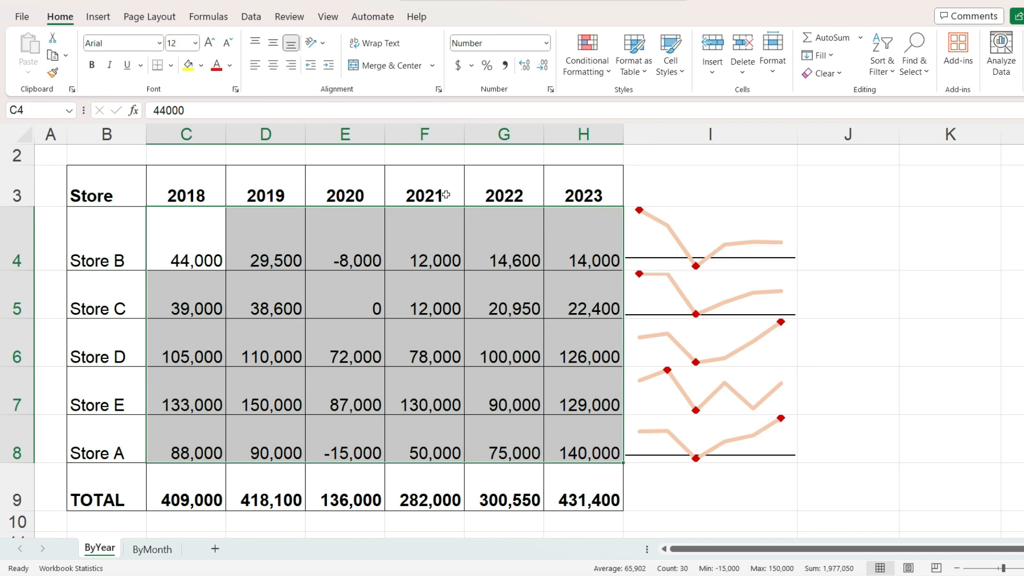
{"action": "left_click", "coordinate": [99, 19]}
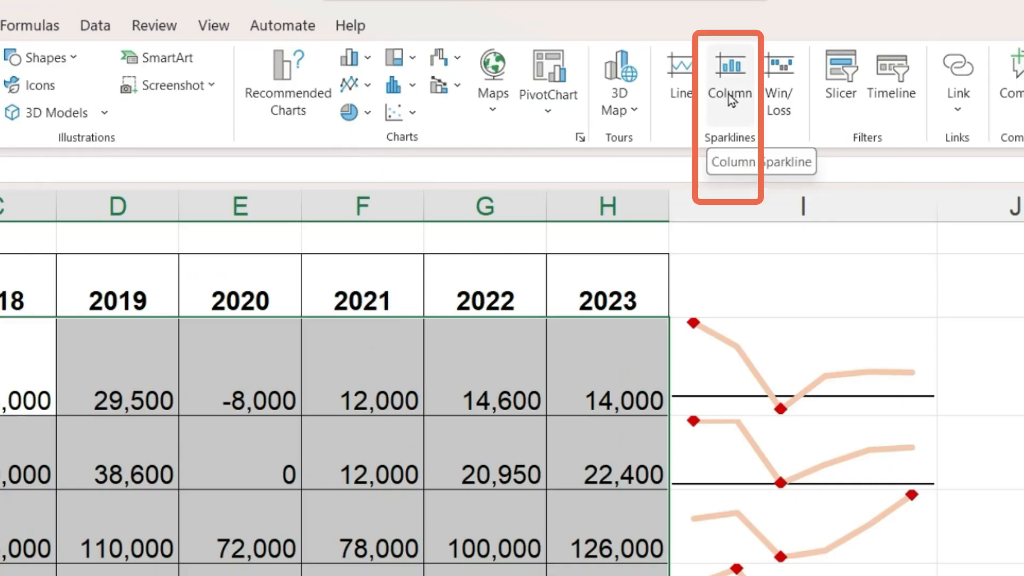
{"action": "left_click", "coordinate": [729, 96]}
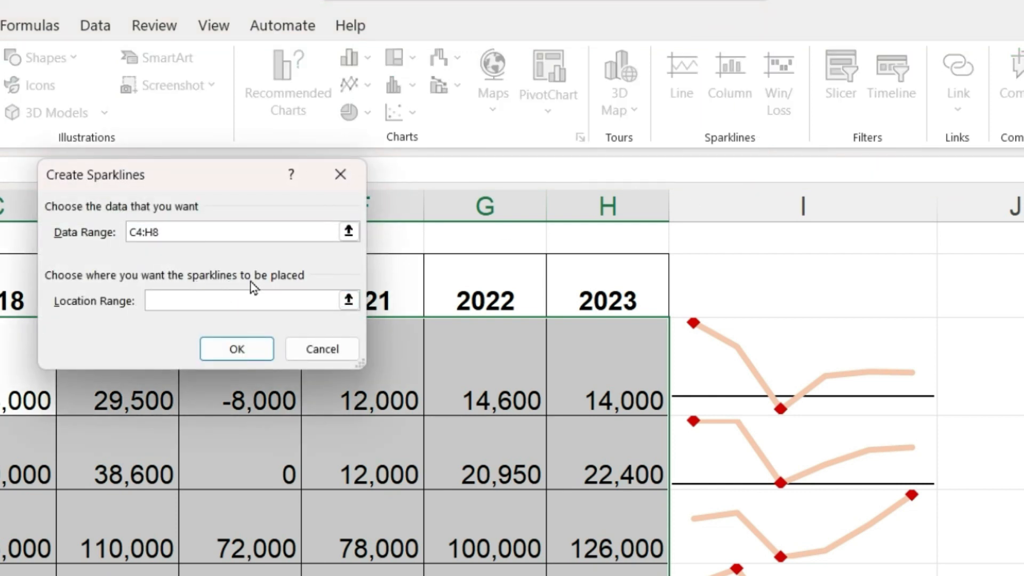
{"action": "left_click", "coordinate": [1010, 377]}
{"action": "left_click", "coordinate": [236, 349]}
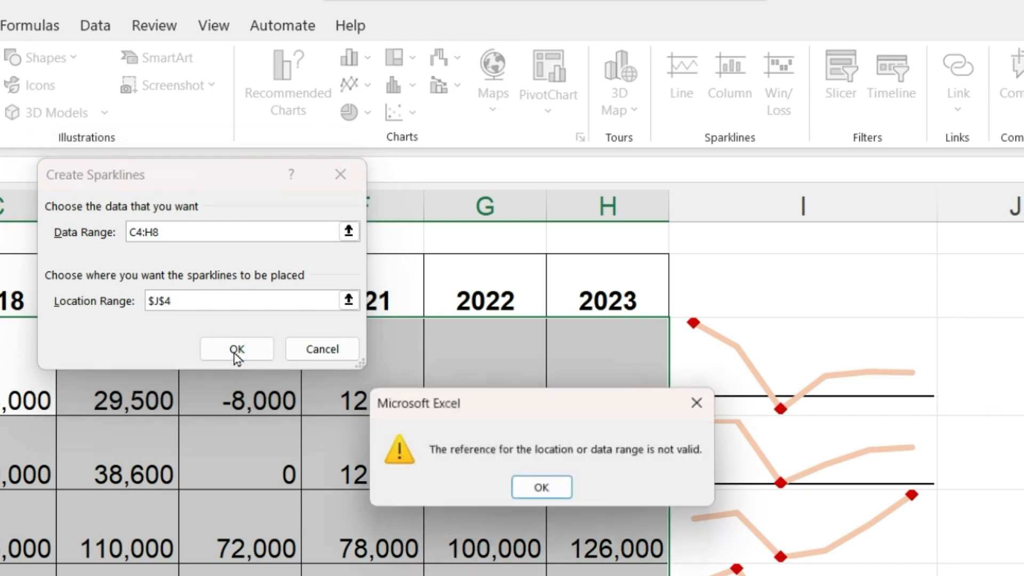
{"action": "left_click", "coordinate": [550, 495]}
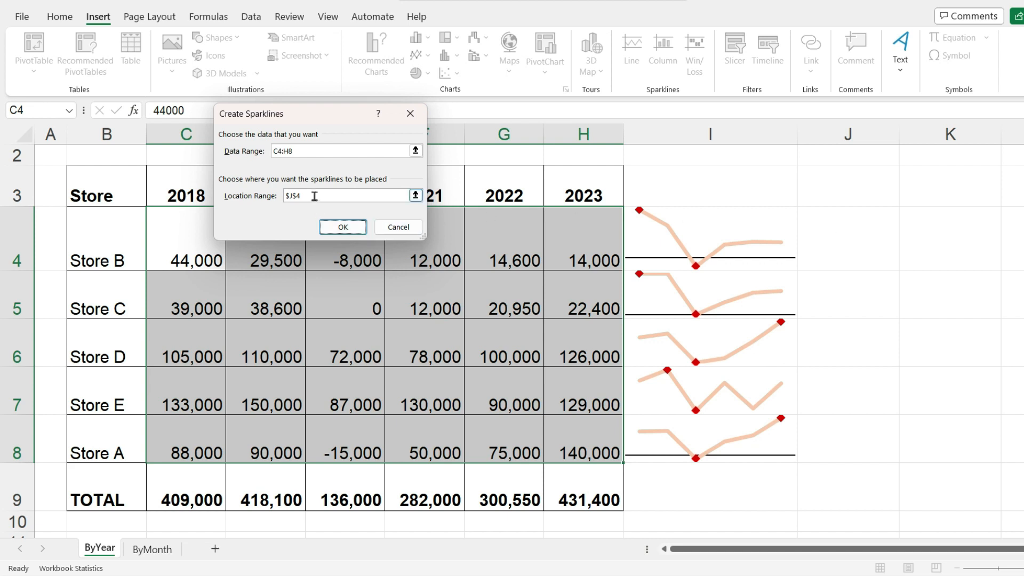
{"action": "left_click", "coordinate": [415, 195]}
{"action": "left_click_drag", "start_coordinate": [847, 233], "coordinate": [835, 436]}
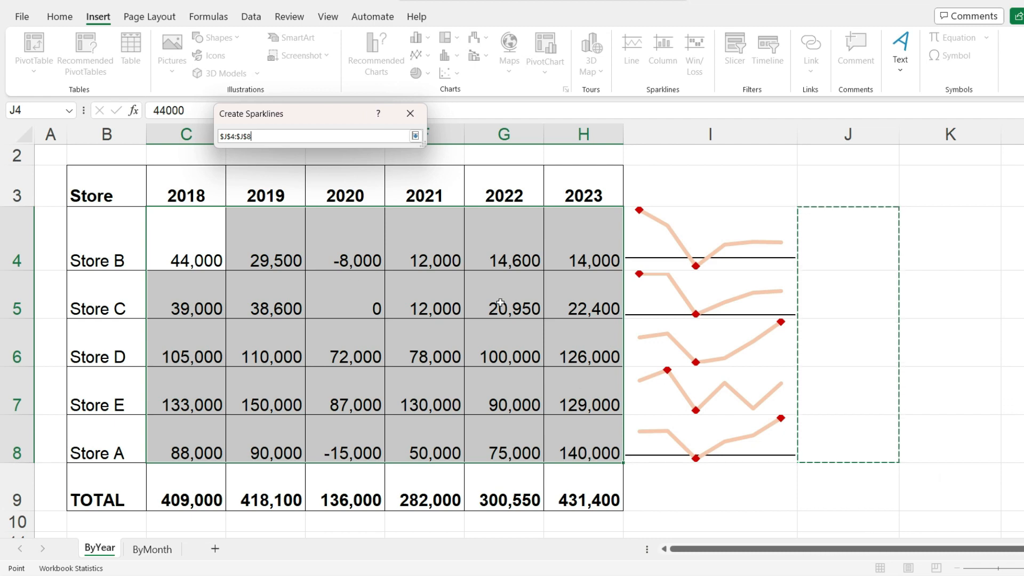
{"action": "key", "text": "Return"}
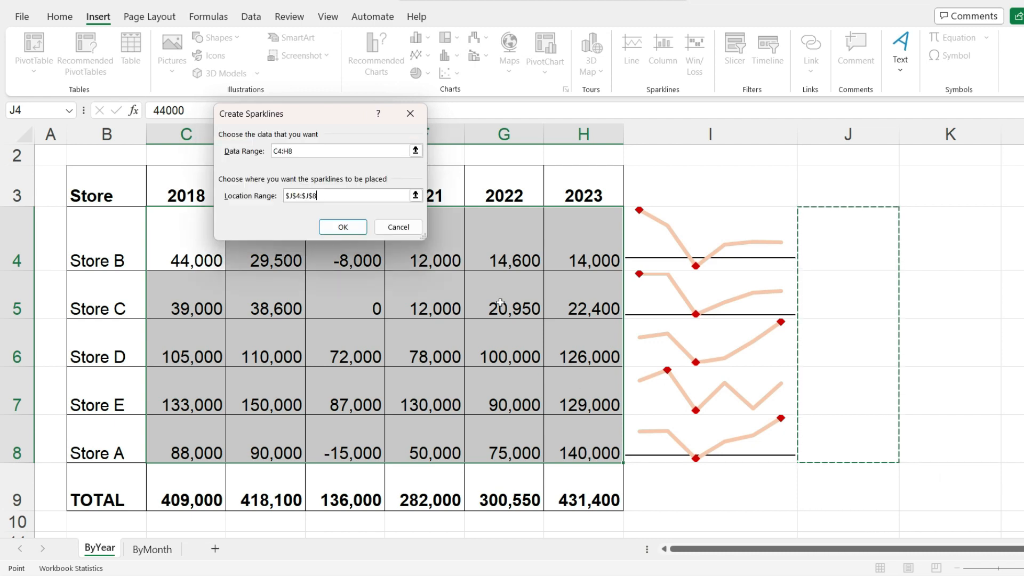
{"action": "left_click", "coordinate": [339, 226]}
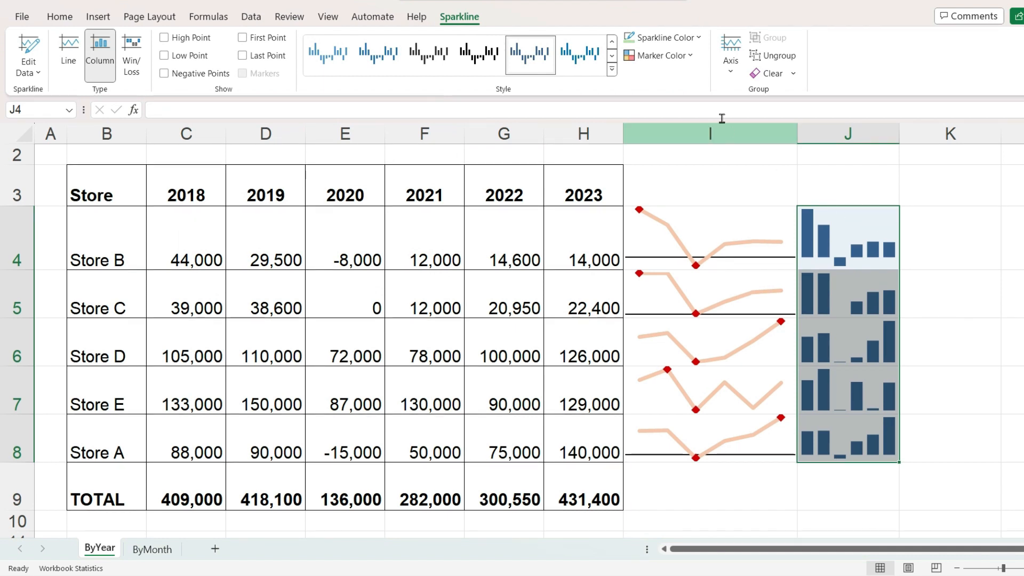
Step: Color the column sparklines in J4:J8 light green and highlight their negative points
{"action": "left_click", "coordinate": [664, 37]}
{"action": "left_click", "coordinate": [726, 106]}
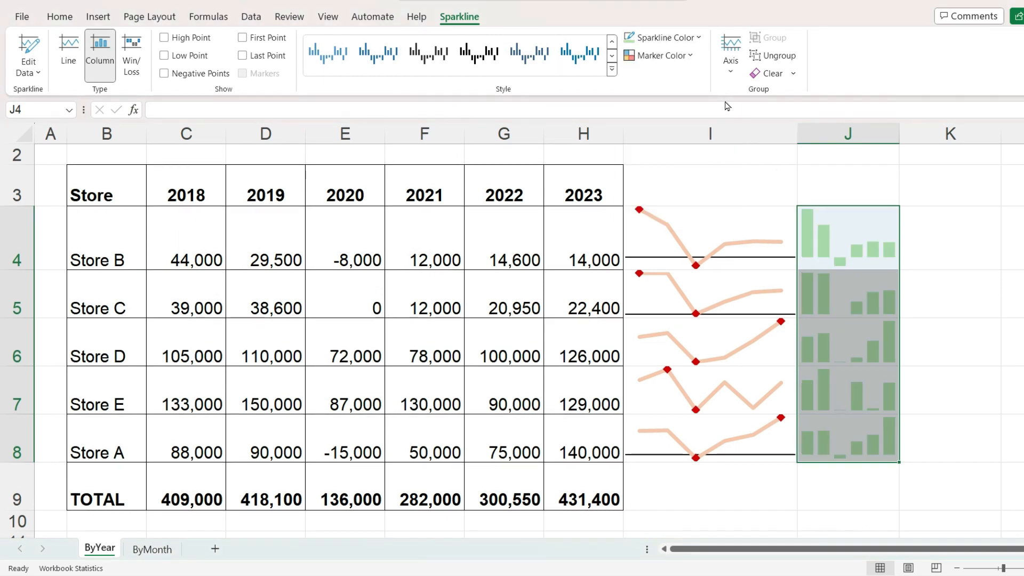
{"action": "left_click", "coordinate": [164, 73]}
Step: Show the horizontal axis on the column sparklines in J4:J8
{"action": "left_click", "coordinate": [731, 60]}
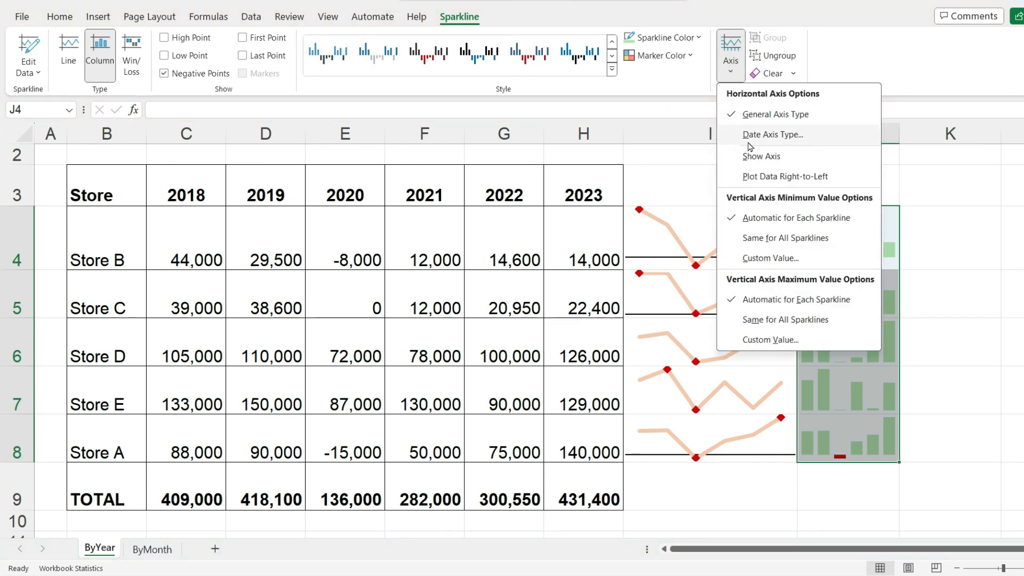
{"action": "left_click", "coordinate": [749, 155]}
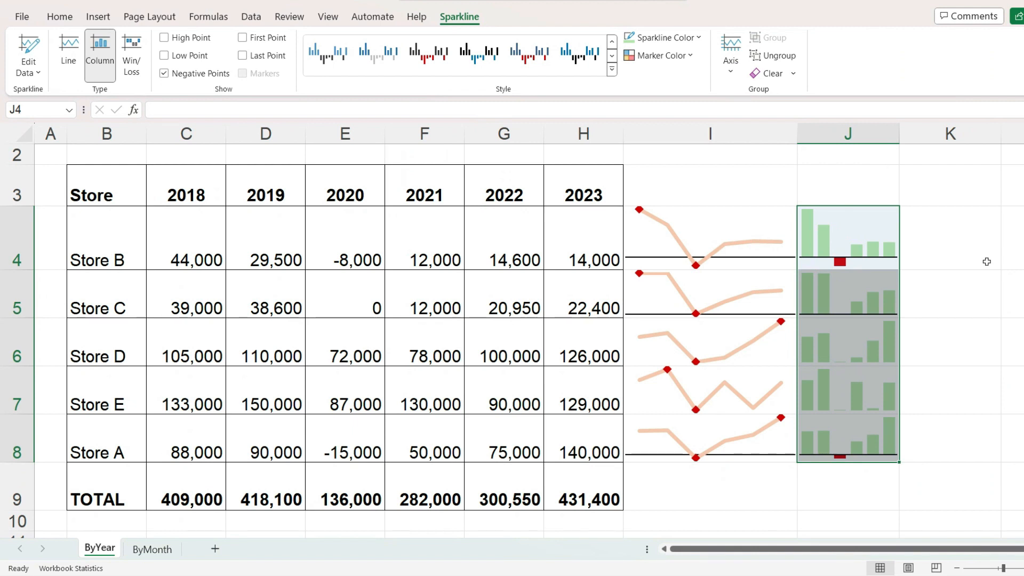
Step: Insert a win/loss sparkline in K4 from Store B's data in C4:H4 and fill it down to K8
{"action": "left_click_drag", "start_coordinate": [181, 229], "coordinate": [578, 227]}
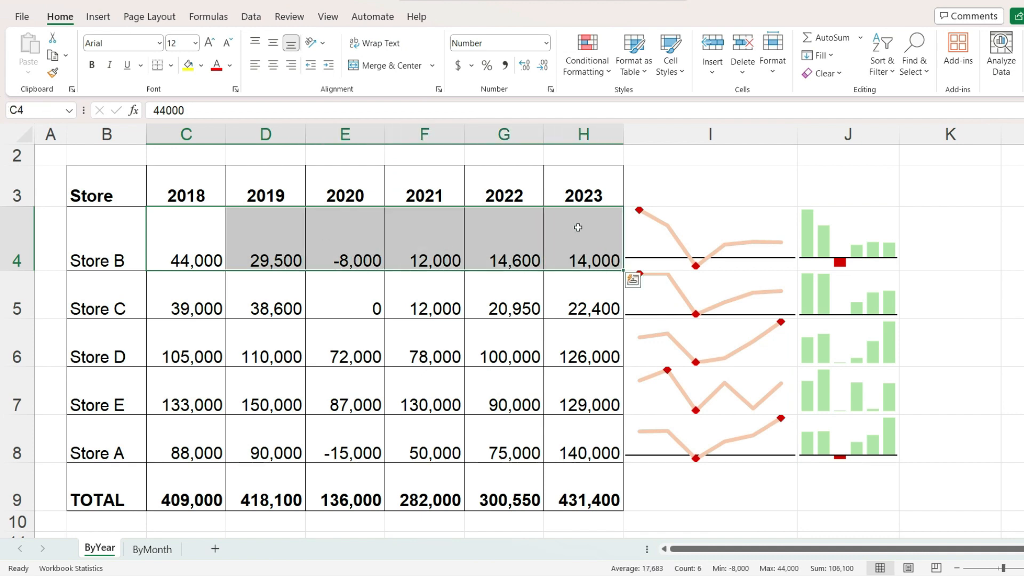
{"action": "left_click", "coordinate": [98, 17]}
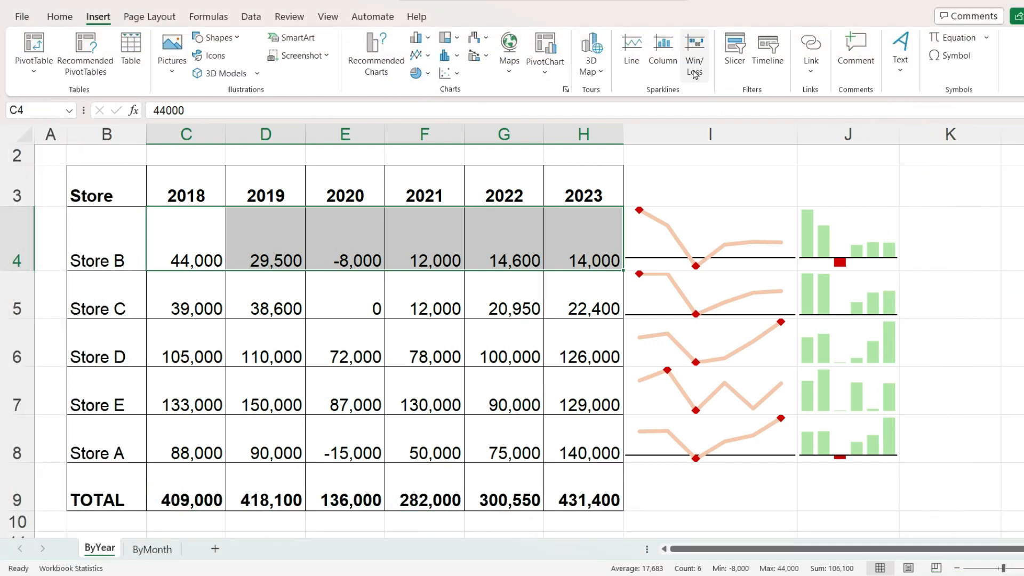
{"action": "left_click", "coordinate": [694, 74]}
{"action": "left_click", "coordinate": [941, 254]}
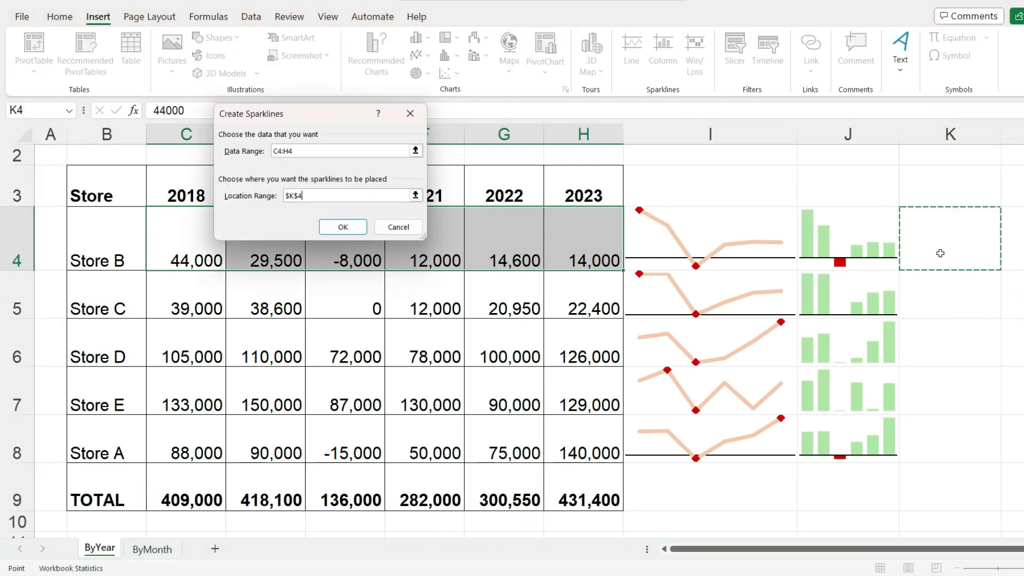
{"action": "key", "text": "Return"}
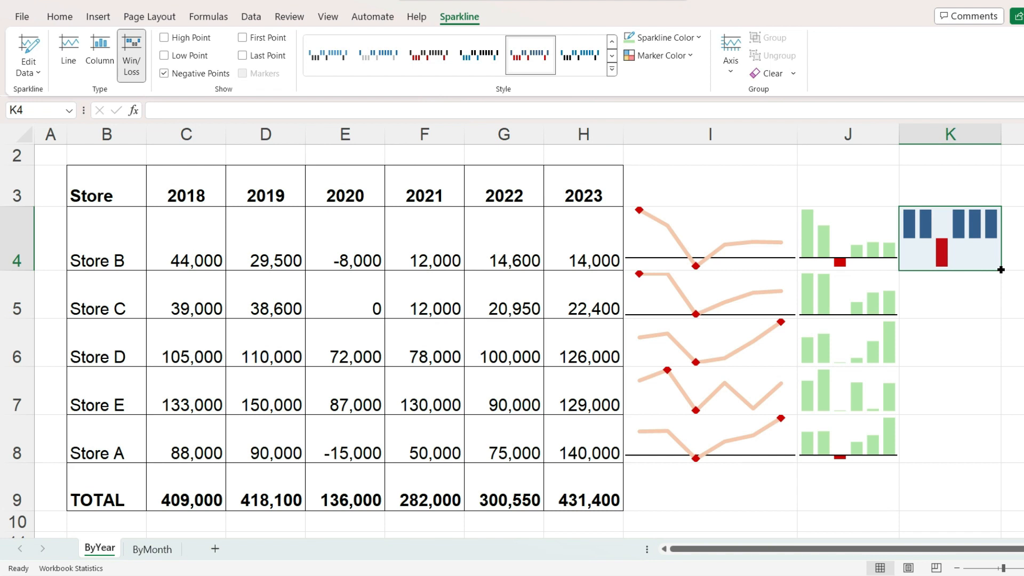
{"action": "left_click_drag", "start_coordinate": [1000, 269], "coordinate": [997, 465]}
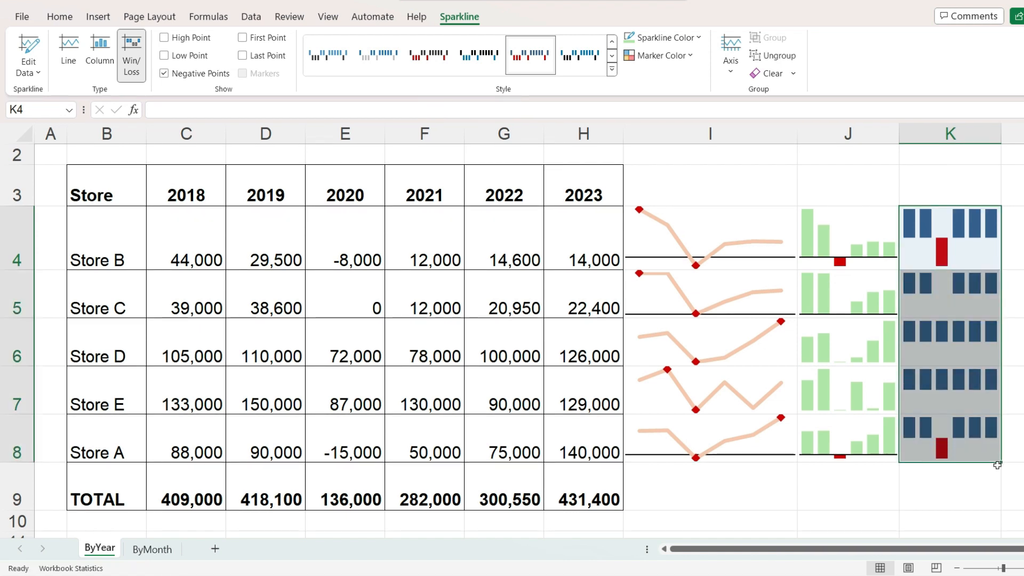
{"action": "key", "text": "Right"}
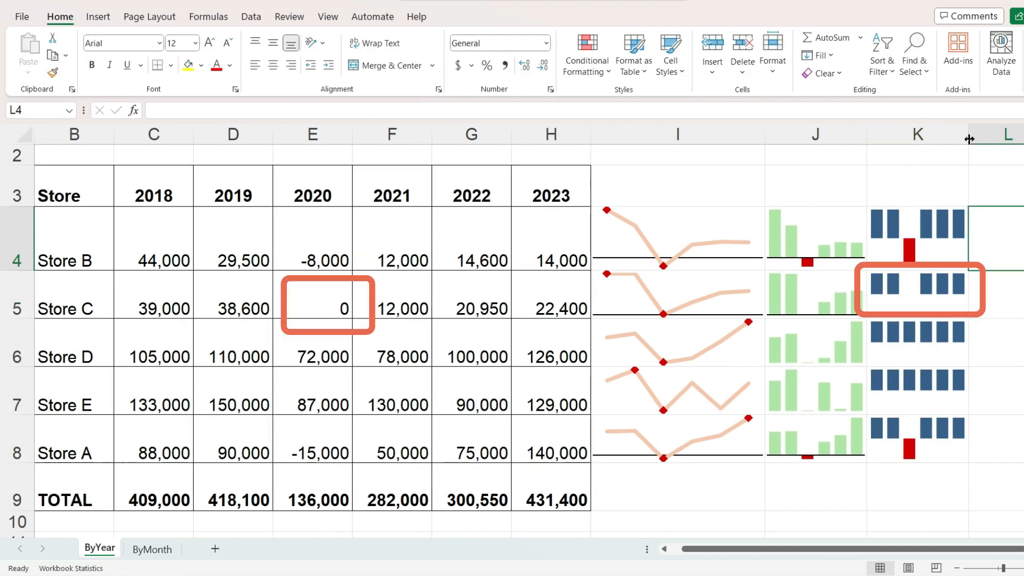
Step: Narrow column K to less than half its width to make the win/loss sparklines more compact
{"action": "left_click_drag", "start_coordinate": [969, 139], "coordinate": [918, 143]}
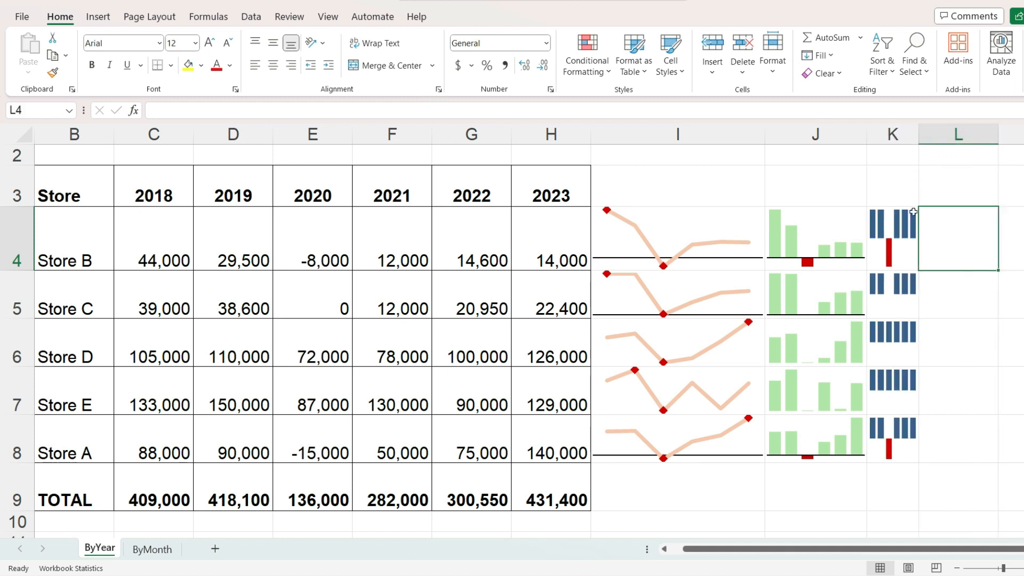
{"action": "left_click_drag", "start_coordinate": [918, 142], "coordinate": [911, 142]}
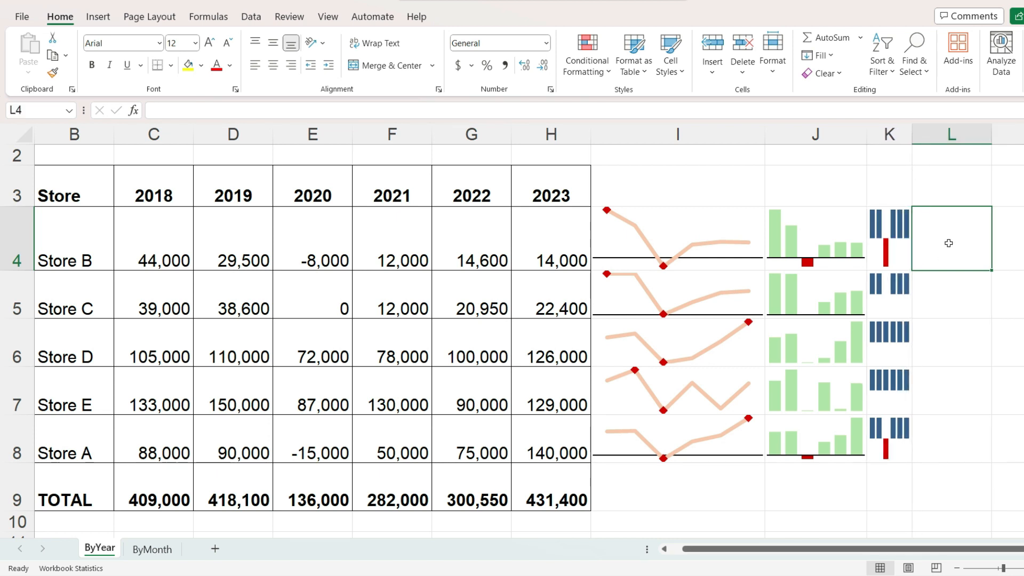
Step: On the ByMonth sheet, insert a column sparkline in F2 from Store A's monthly profit/loss figures in D5:D13
{"action": "scroll", "coordinate": [693, 320], "scroll_direction": "down", "scroll_amount": 1}
{"action": "left_click", "coordinate": [561, 395]}
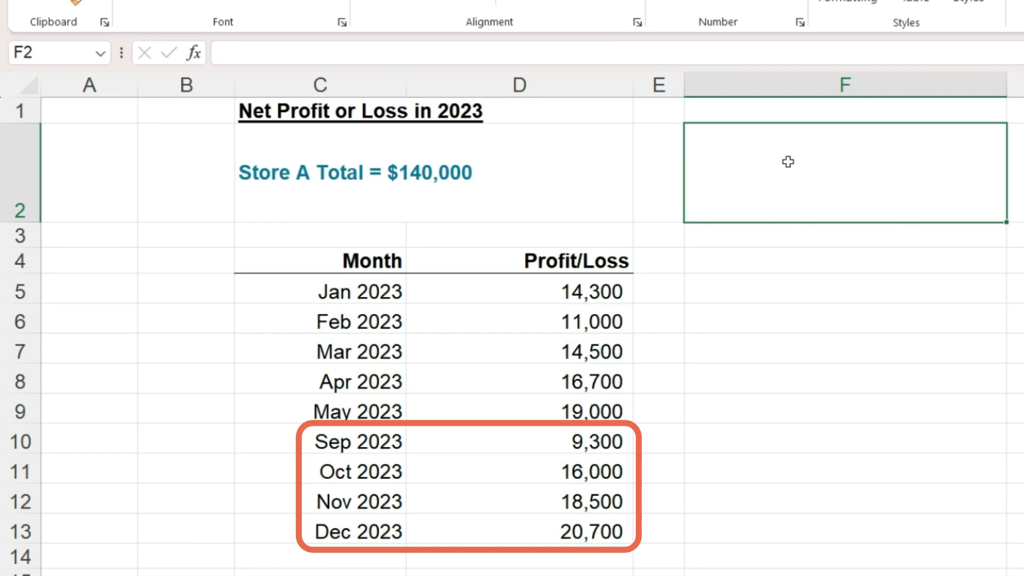
{"action": "mouse_move", "coordinate": [376, 288]}
{"action": "left_mouse_down"}
{"action": "mouse_move", "coordinate": [358, 418]}
{"action": "mouse_move", "coordinate": [363, 515]}
{"action": "left_mouse_up"}
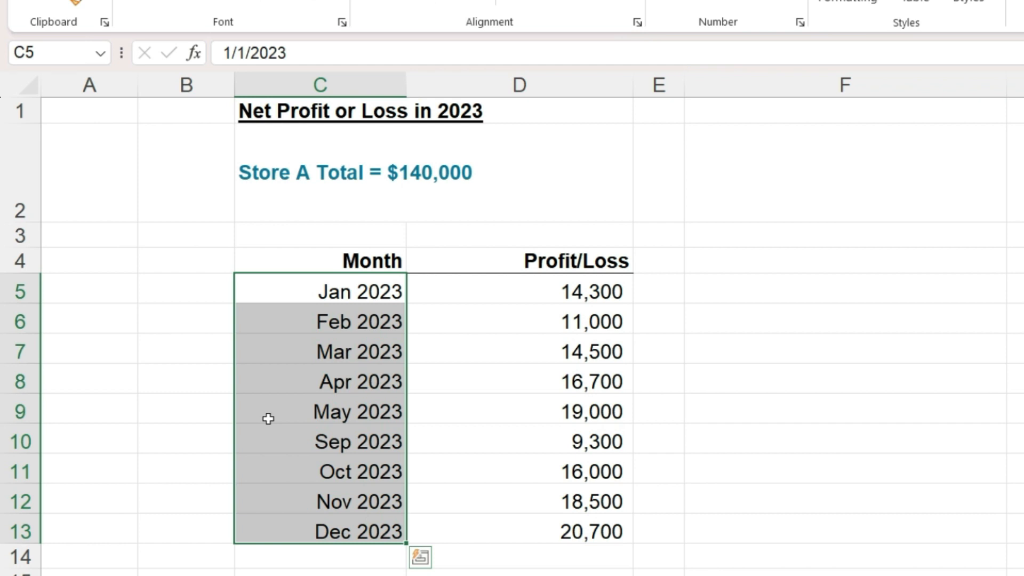
{"action": "left_click", "coordinate": [376, 289]}
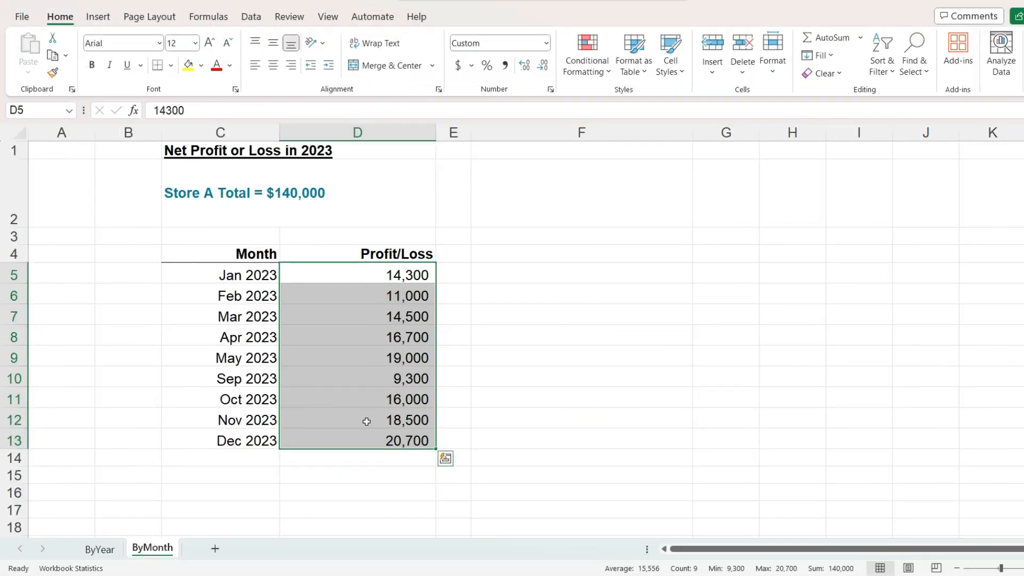
{"action": "left_click", "coordinate": [516, 202]}
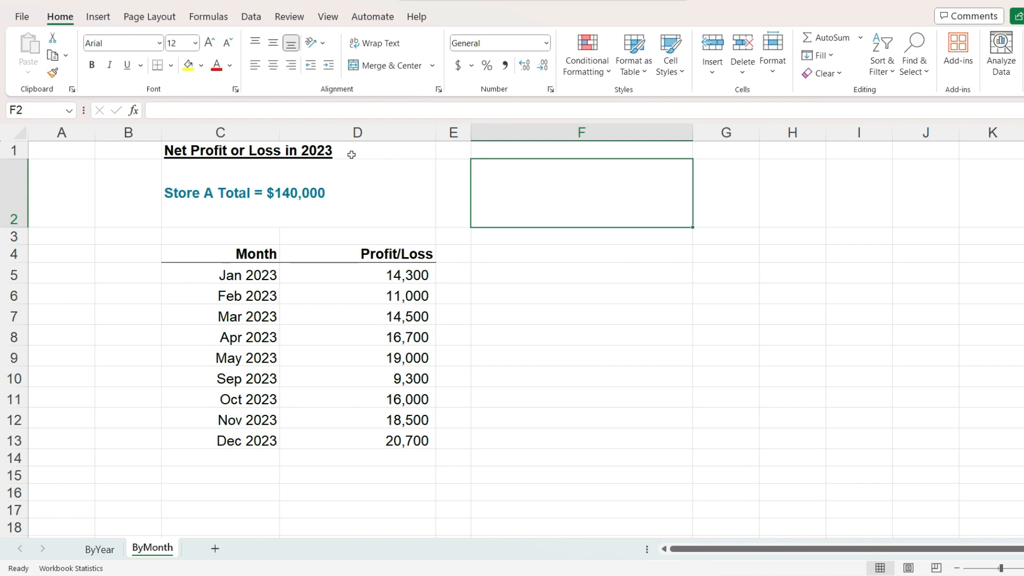
{"action": "left_click", "coordinate": [98, 20]}
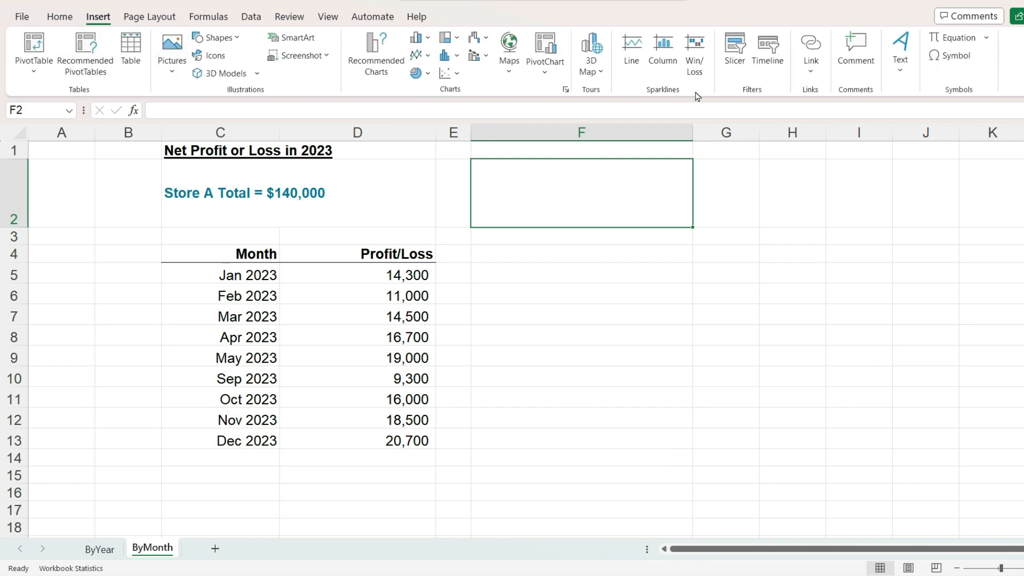
{"action": "left_click", "coordinate": [673, 65]}
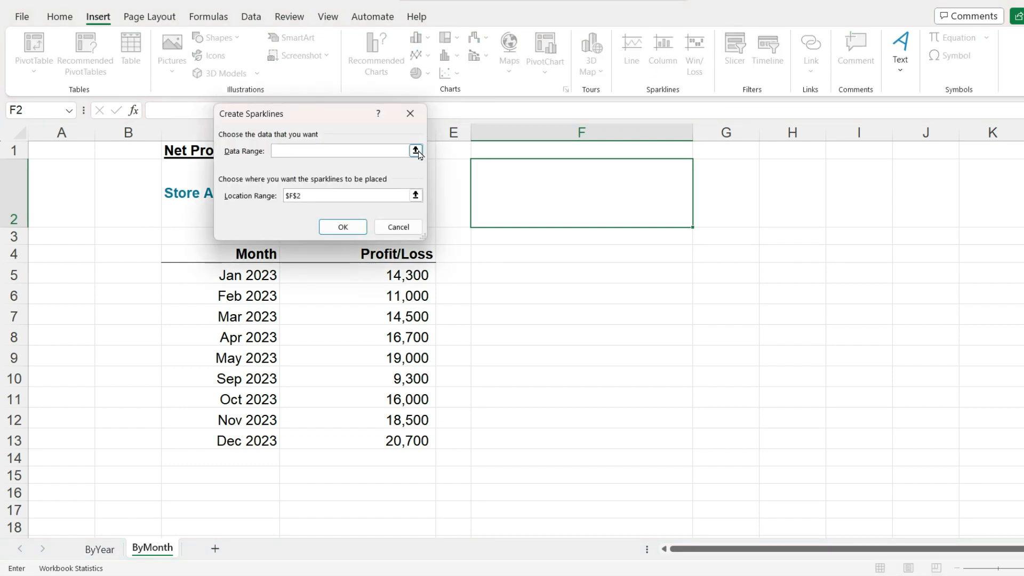
{"action": "left_click_drag", "start_coordinate": [394, 269], "coordinate": [395, 435]}
{"action": "left_click", "coordinate": [349, 227]}
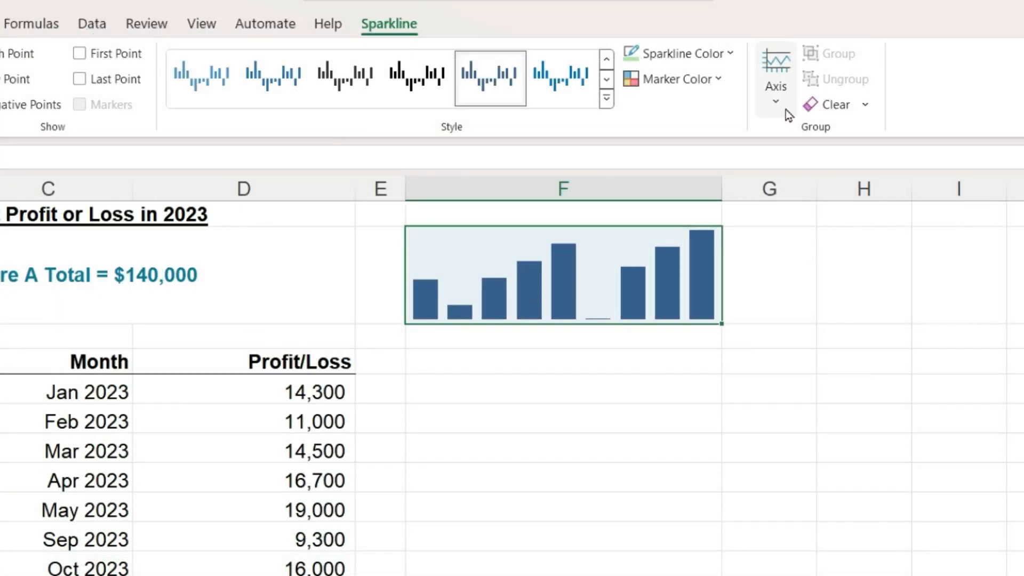
Step: Set a custom vertical axis minimum of 0.0 for the column sparkline in F2
{"action": "left_click", "coordinate": [784, 106]}
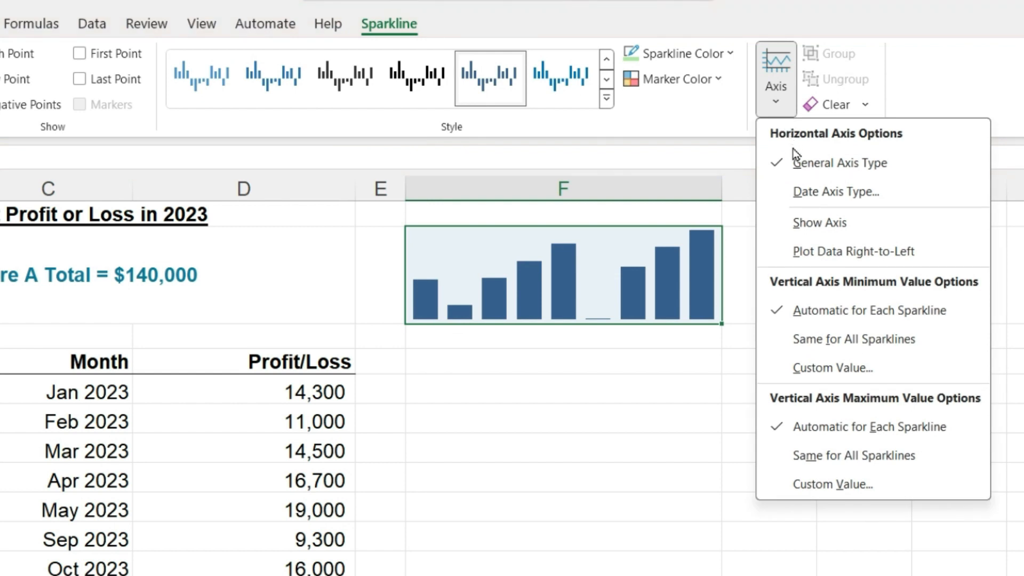
{"action": "left_click", "coordinate": [811, 367]}
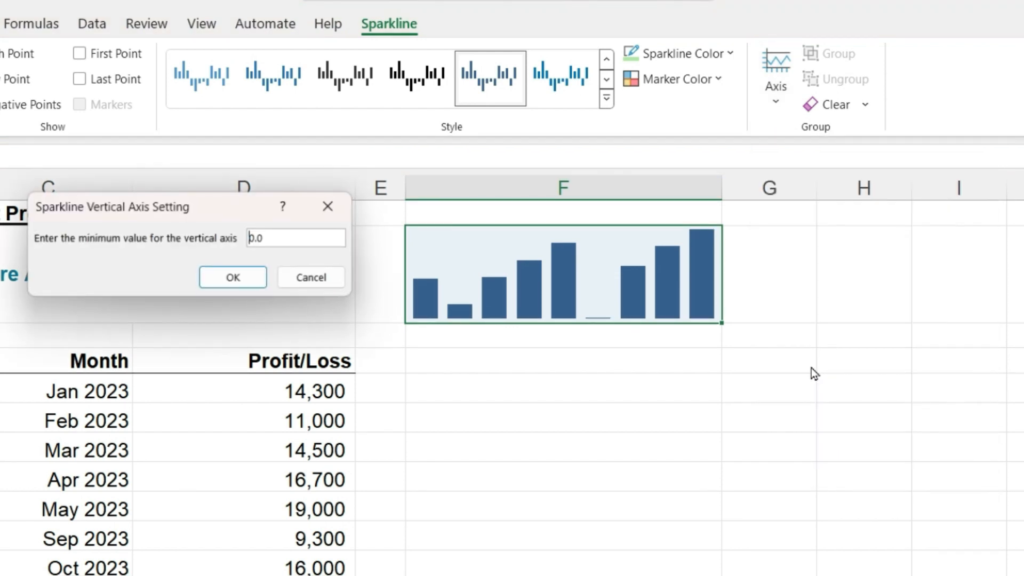
{"action": "left_click", "coordinate": [235, 277]}
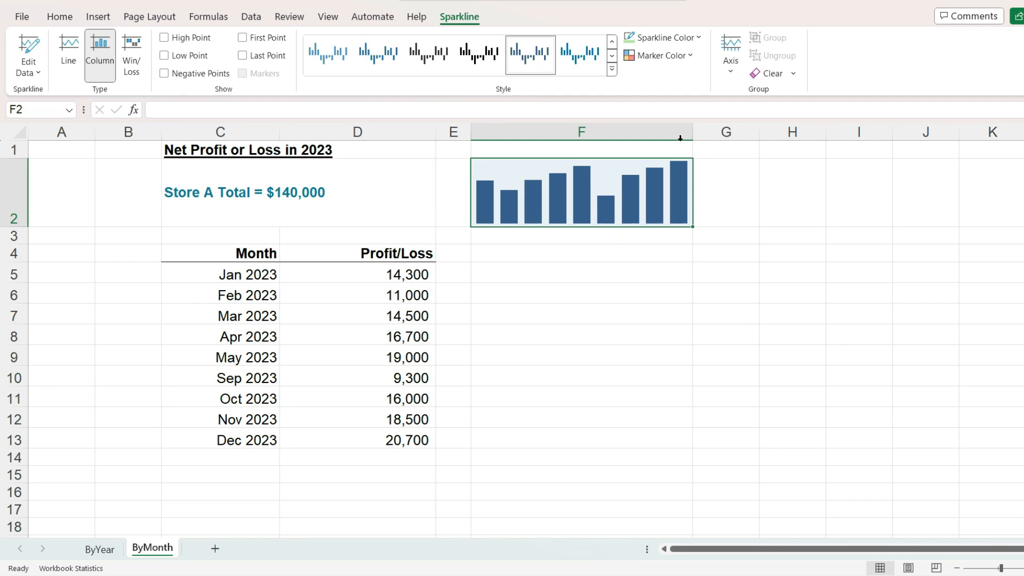
Step: Change the F2 sparkline's horizontal axis to the date axis type, using the months in C5:C13 as the date range
{"action": "left_click", "coordinate": [731, 71]}
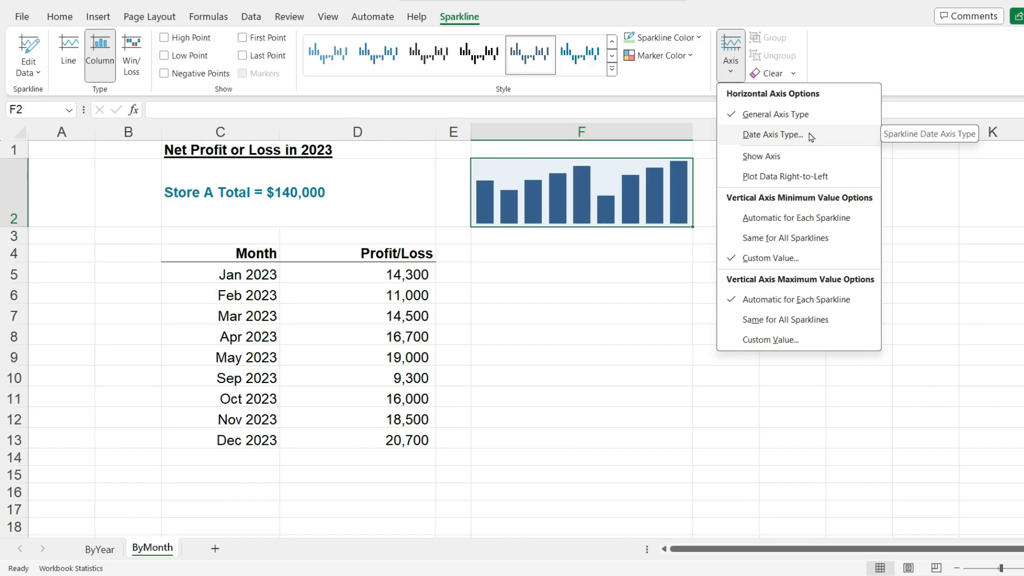
{"action": "left_click", "coordinate": [651, 212]}
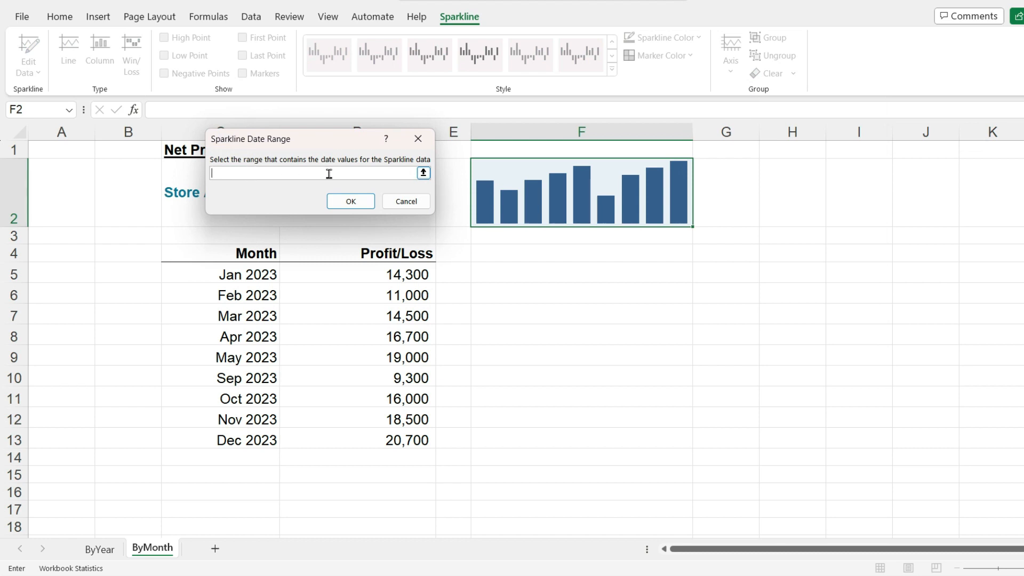
{"action": "left_click_drag", "start_coordinate": [263, 277], "coordinate": [248, 442]}
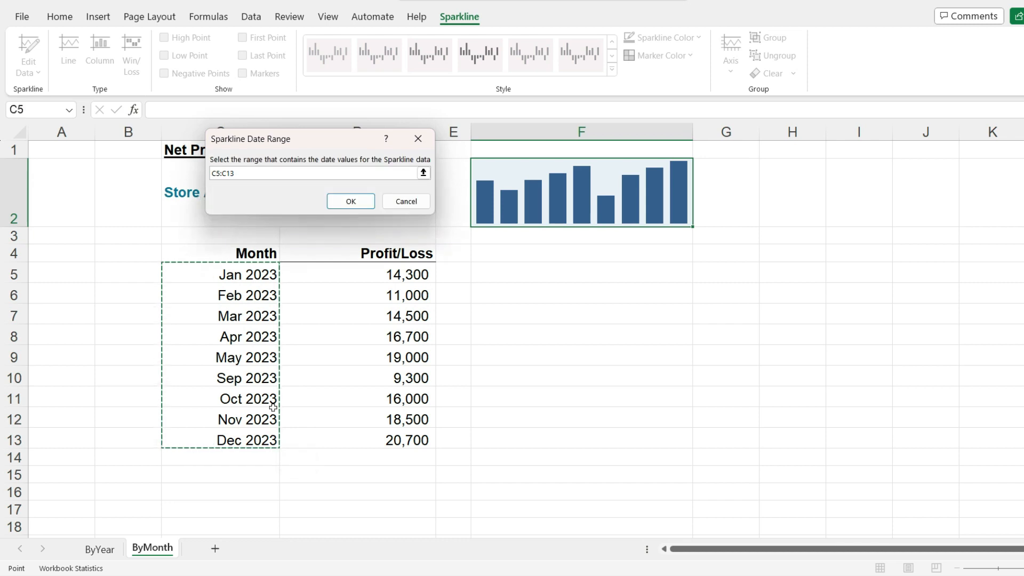
{"action": "left_click", "coordinate": [362, 203]}
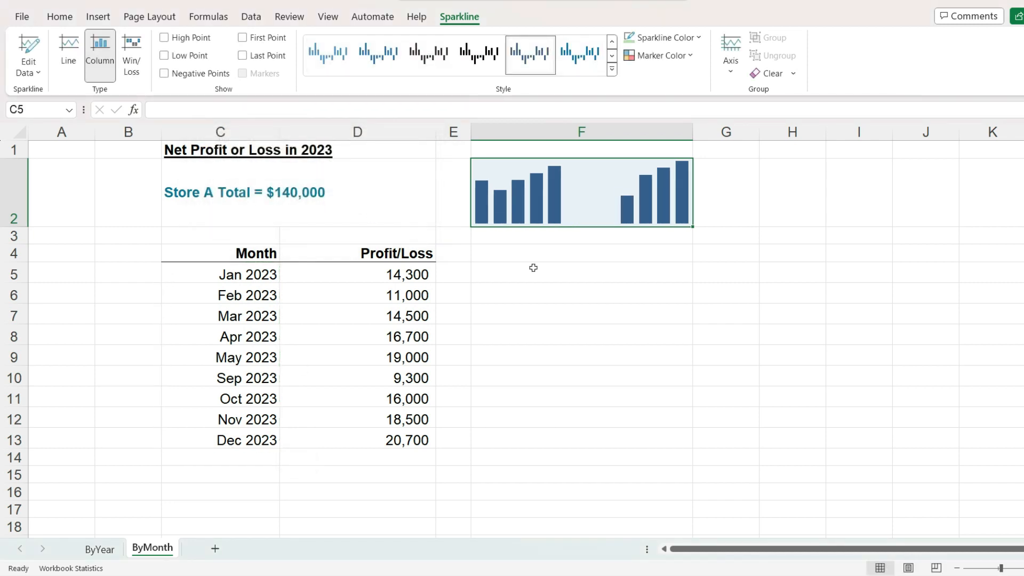
{"action": "left_click", "coordinate": [593, 246]}
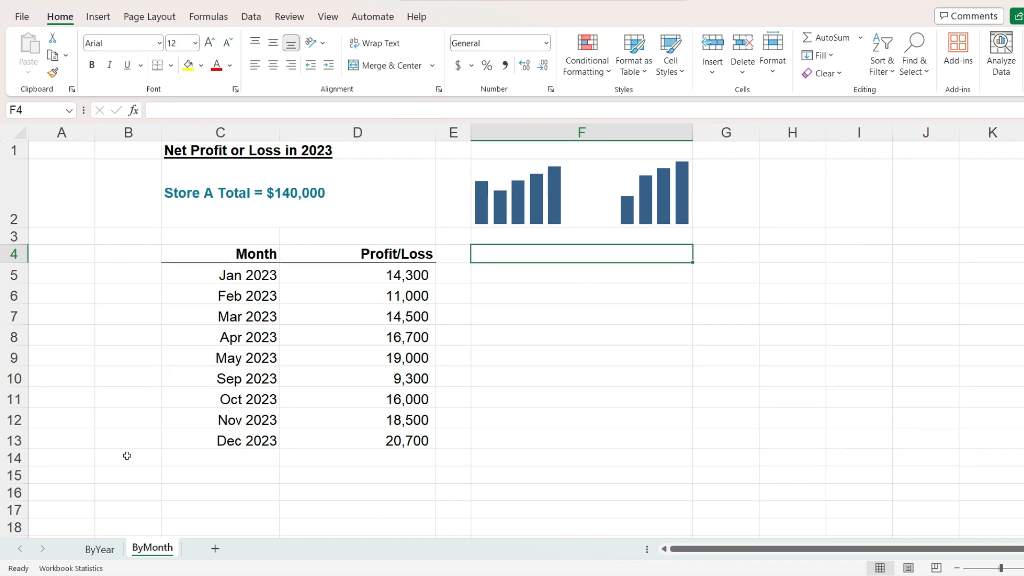
Step: Return to the ByYear sheet and review the formatting, grouping and axis options of the line sparklines in I4:I8
{"action": "left_click", "coordinate": [100, 549]}
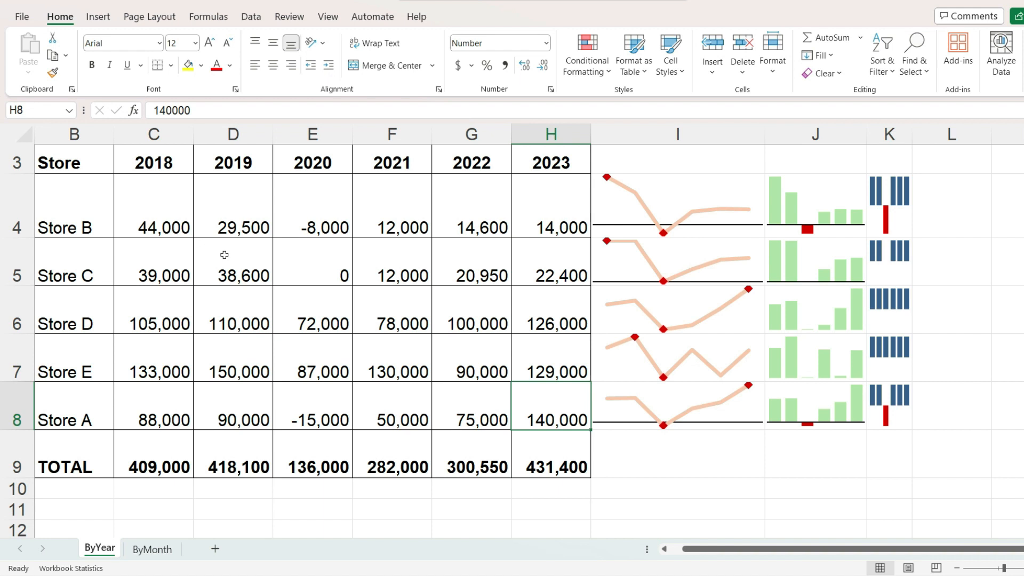
{"action": "left_click", "coordinate": [722, 199]}
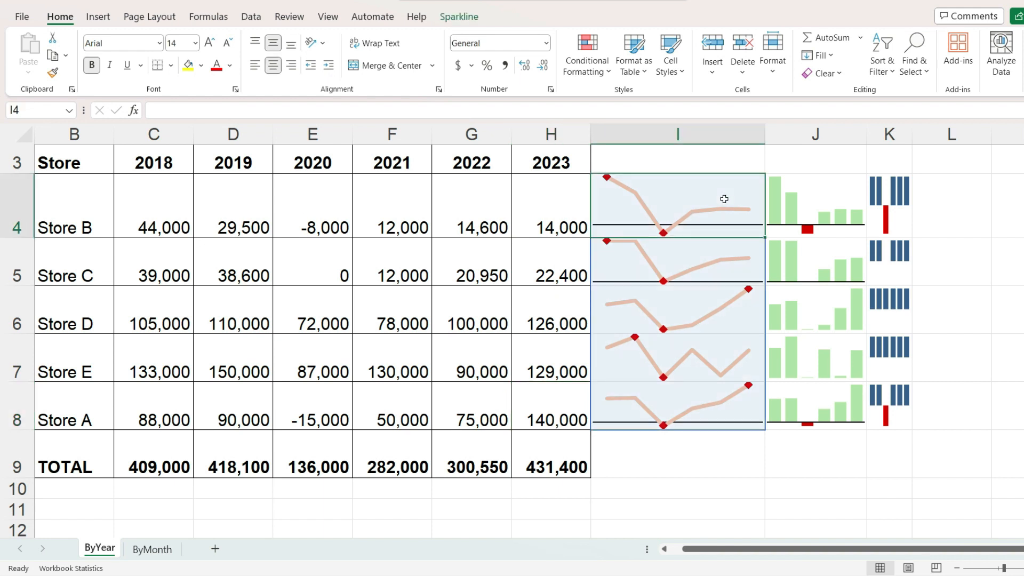
{"action": "left_click", "coordinate": [453, 18]}
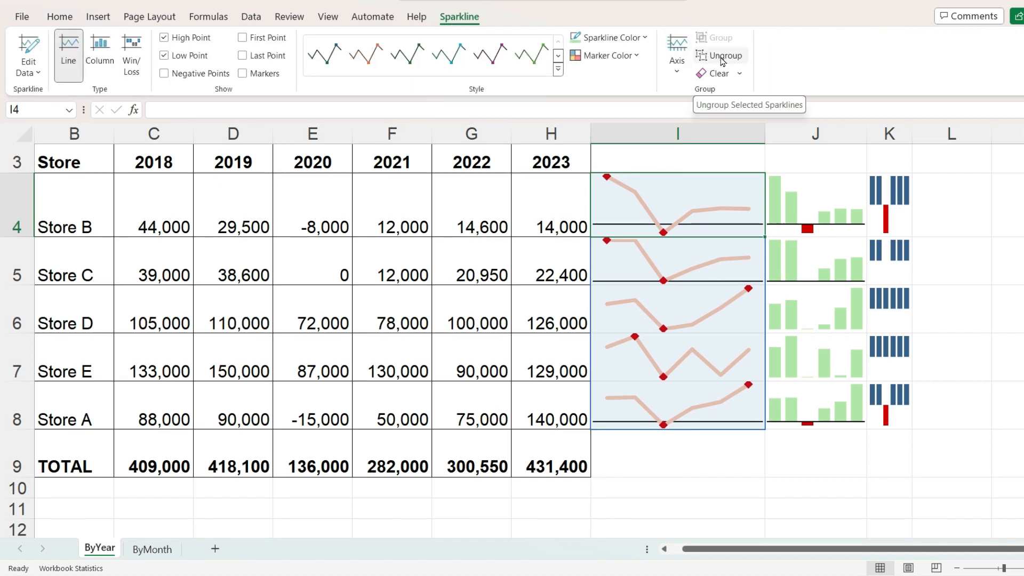
{"action": "left_click", "coordinate": [679, 72]}
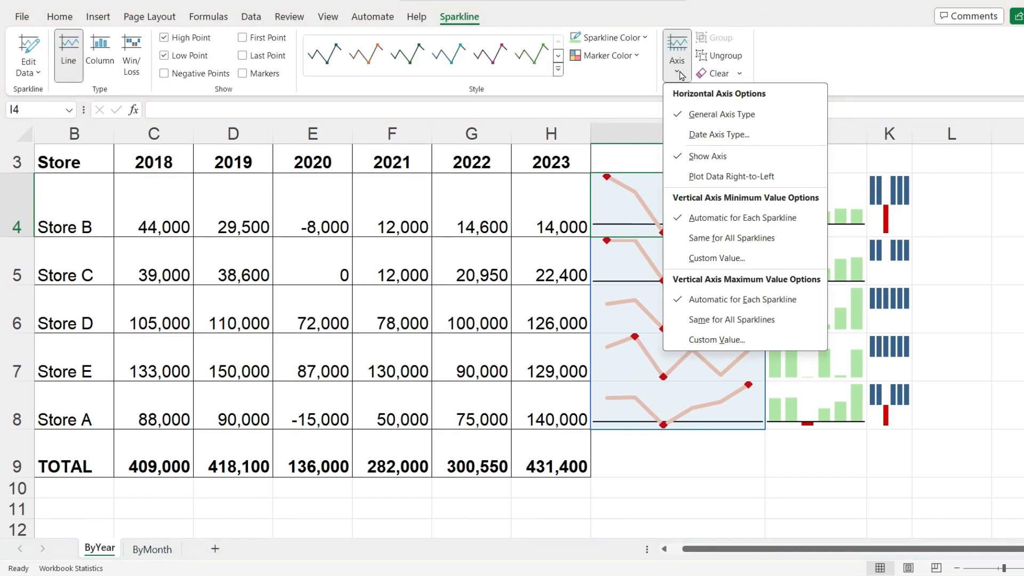
{"action": "left_click", "coordinate": [681, 76]}
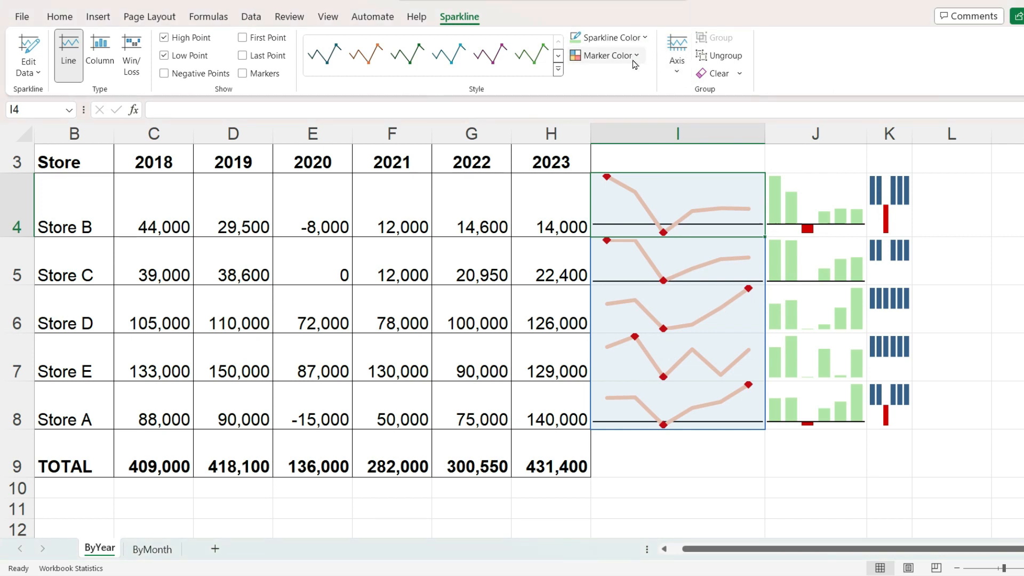
{"action": "left_click", "coordinate": [540, 208]}
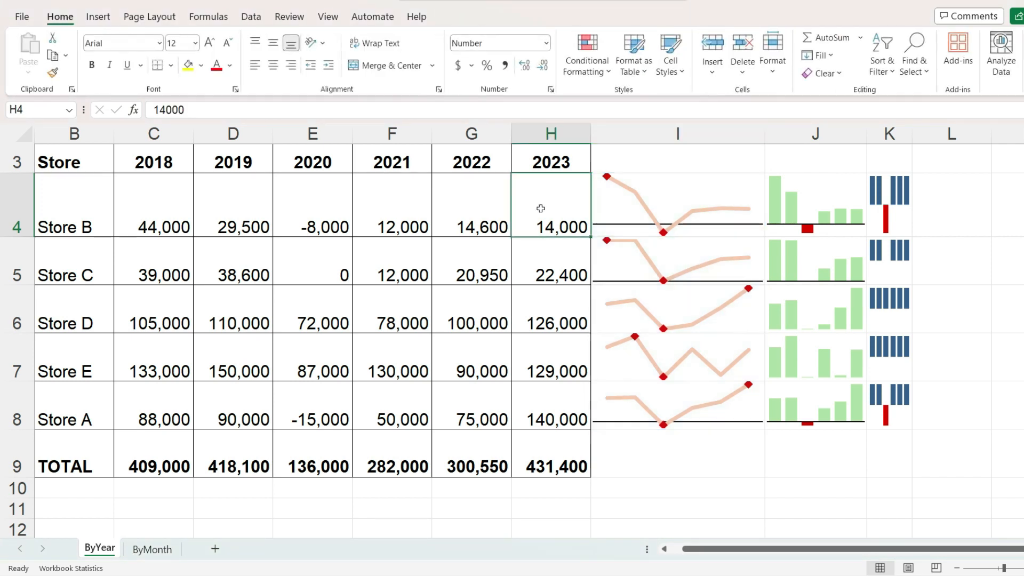